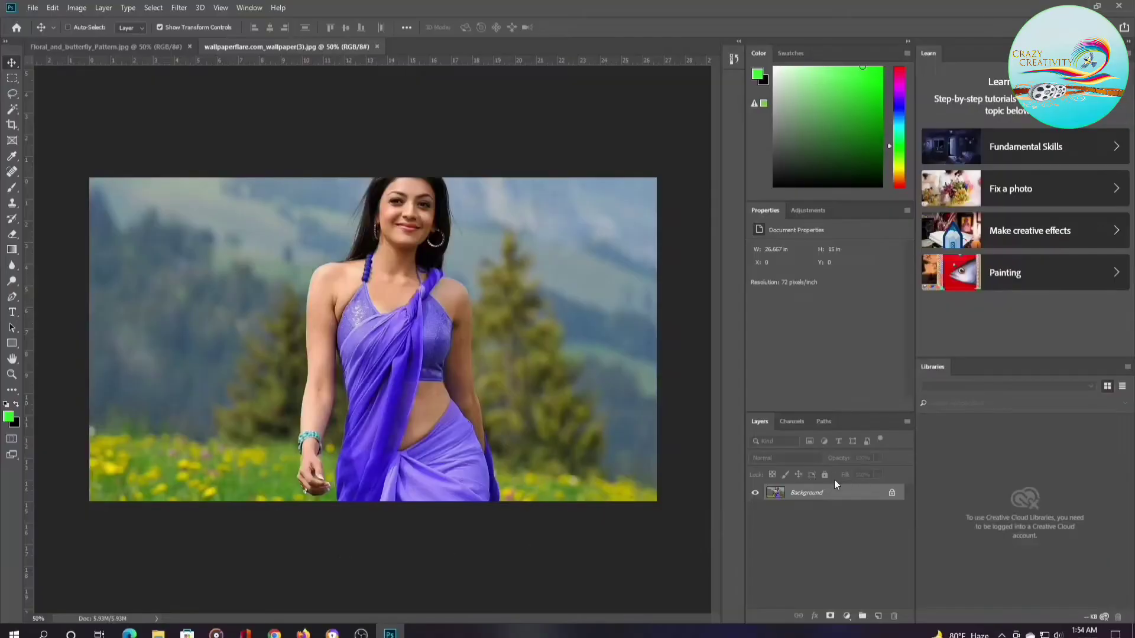
Duplicate the Background layer of the woman's photo as Layer 1 with Ctrl+J.
key(ctrl+j)
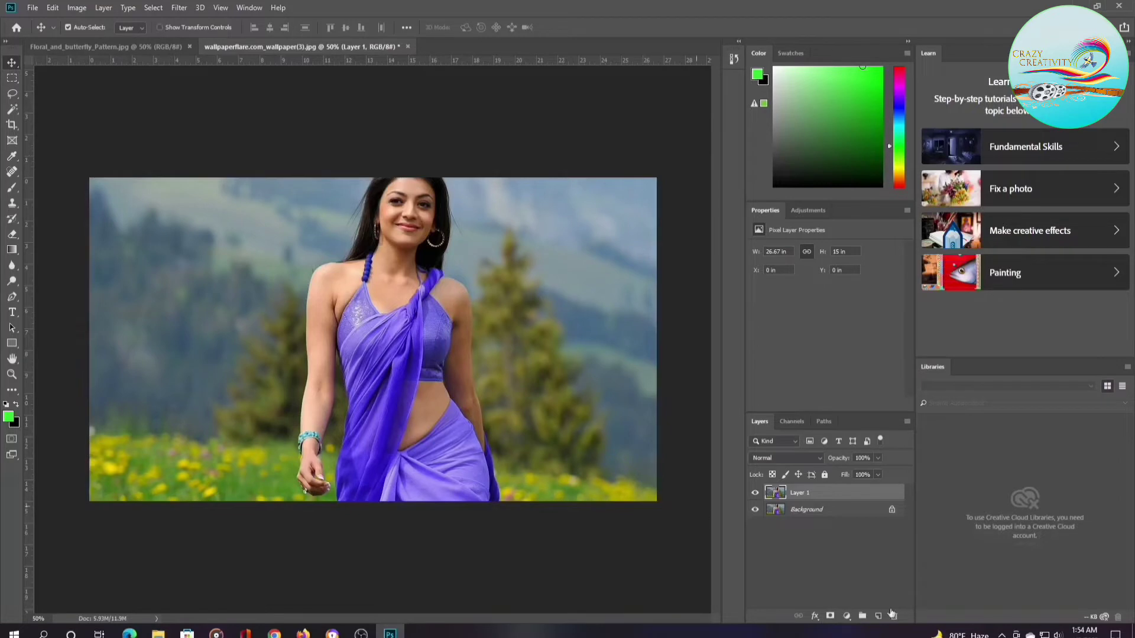
Add a Brightness/Contrast adjustment layer that darkens the photo and raises its contrast.
click(849, 618)
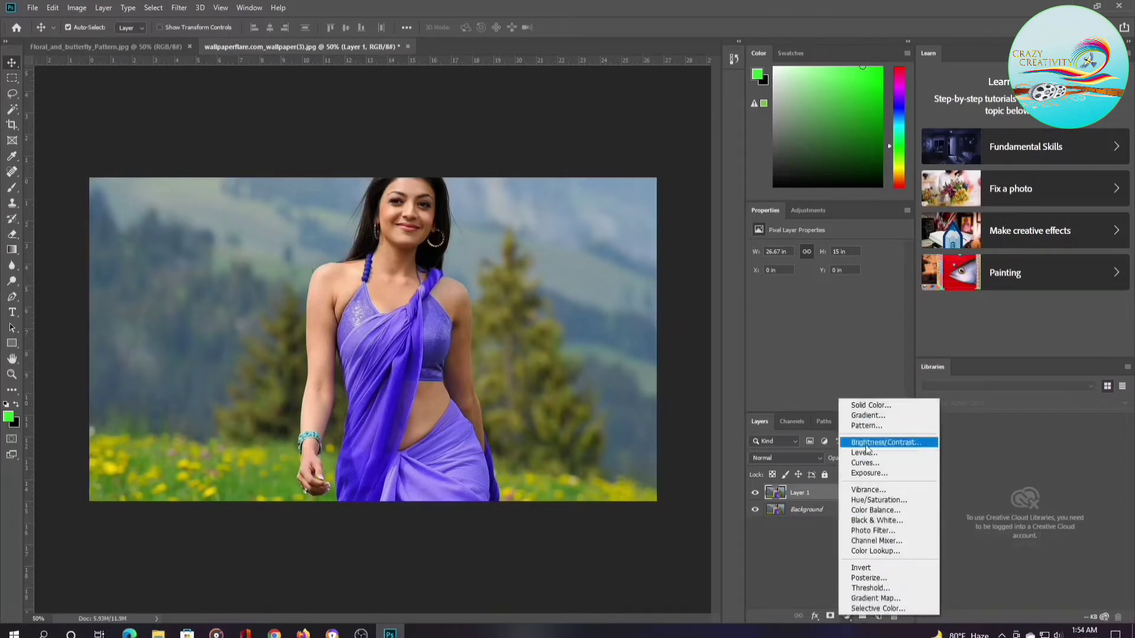
click(860, 443)
mouse_move(825, 283)
mouse_down()
mouse_move(808, 282)
mouse_move(843, 306)
mouse_move(815, 282)
mouse_up()
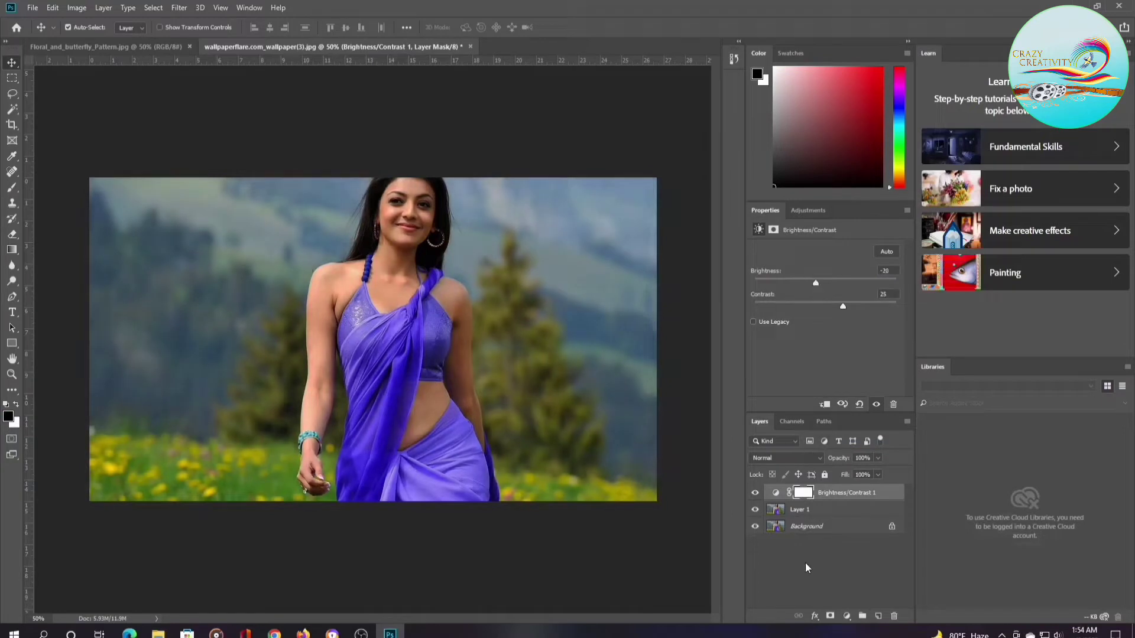
Apply a Gaussian Blur to Layer 1.
click(791, 510)
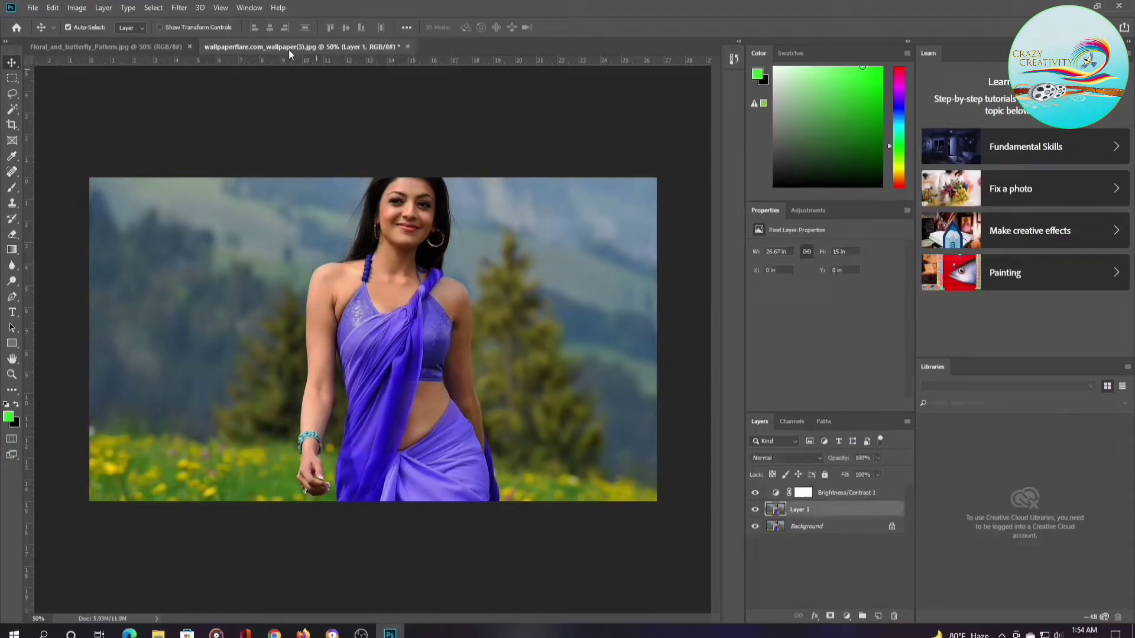
click(190, 13)
click(345, 190)
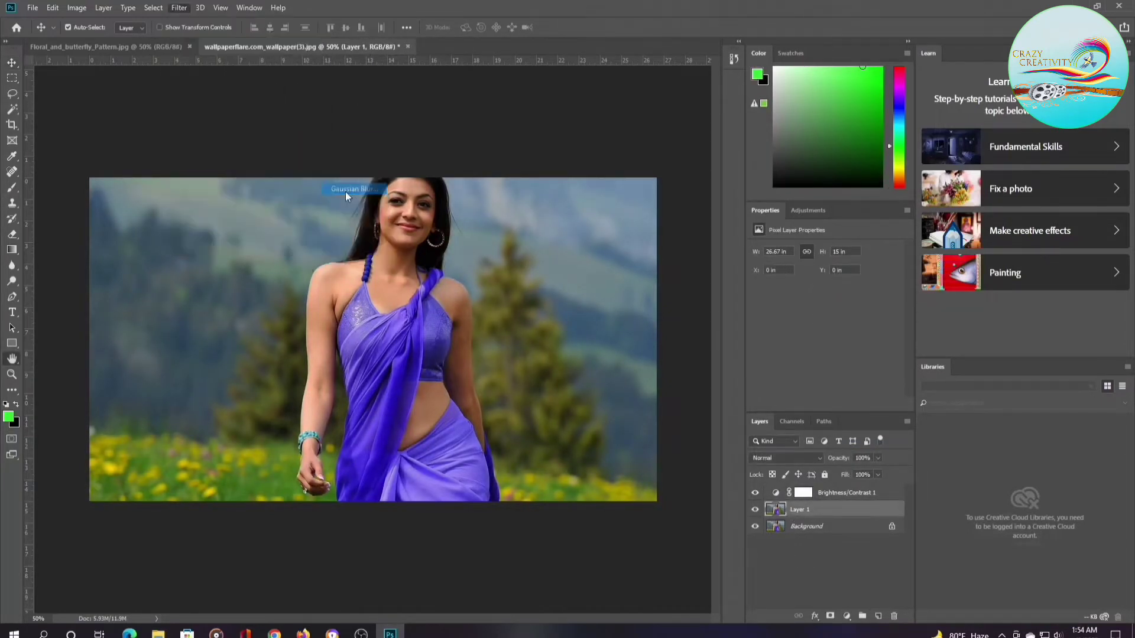
click(618, 153)
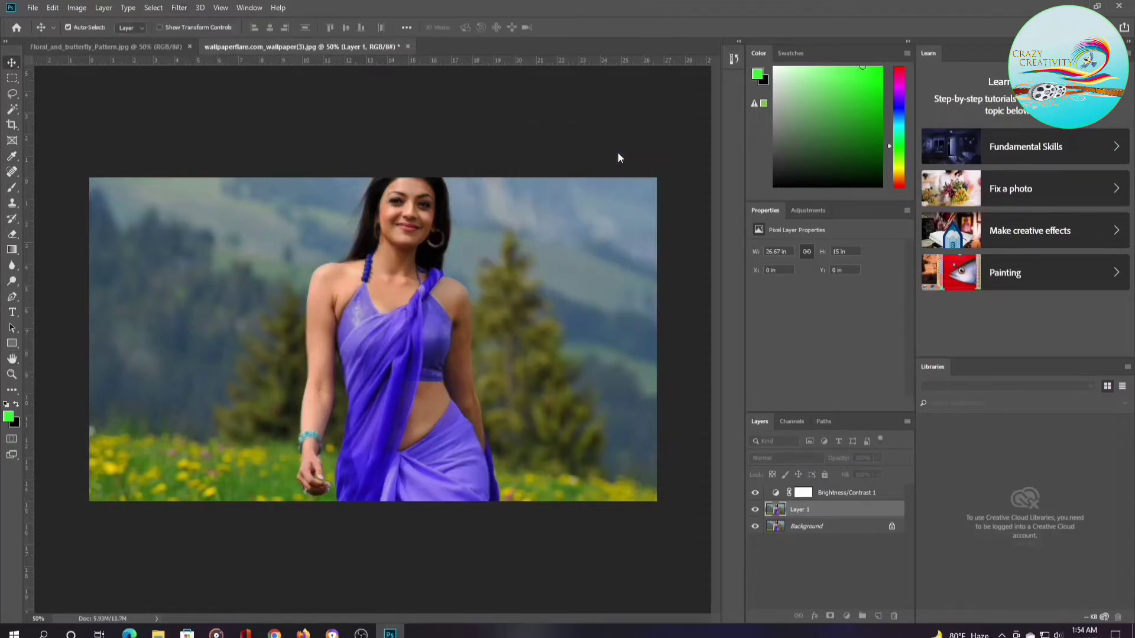
Save the document as a Photoshop PSD file, accepting the compatibility options.
key(ctrl+shift+s)
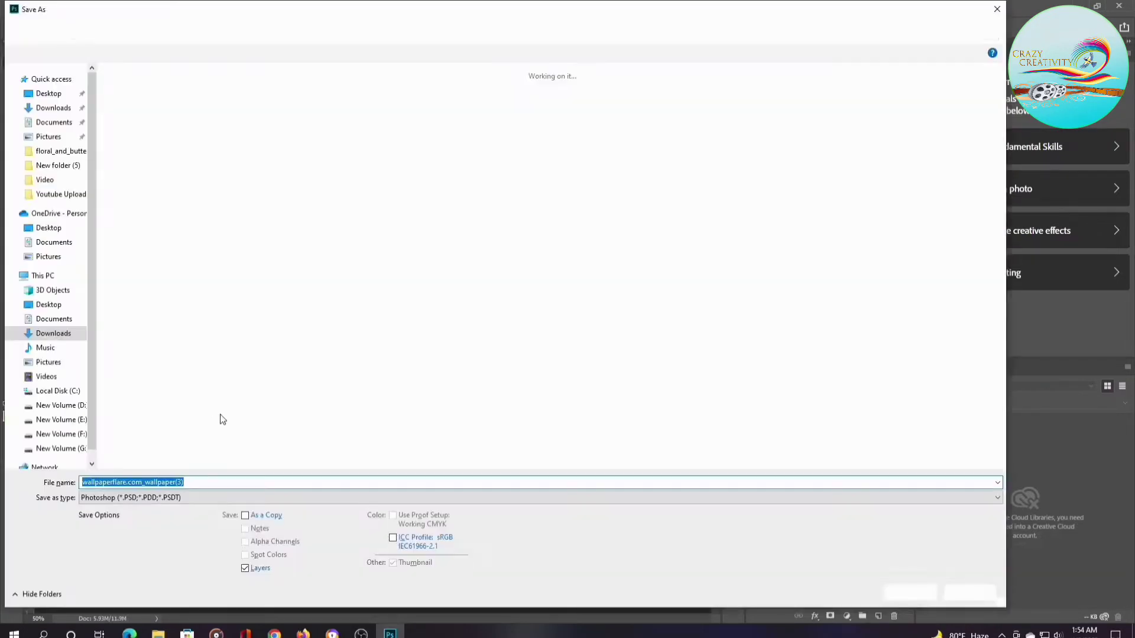
click(226, 479)
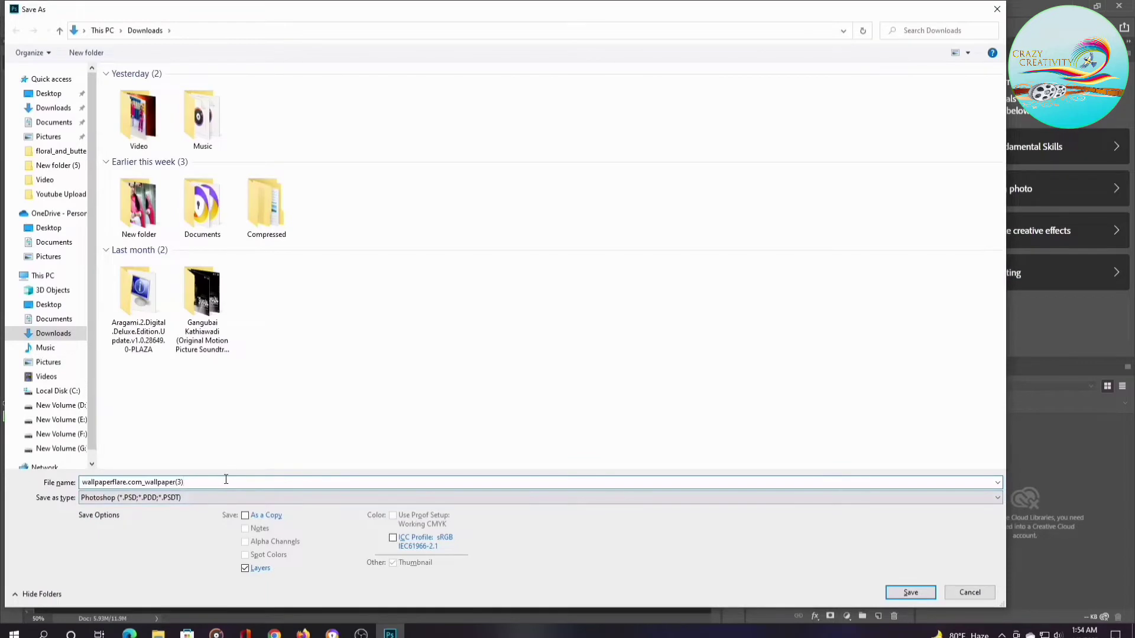
text(1)
click(910, 592)
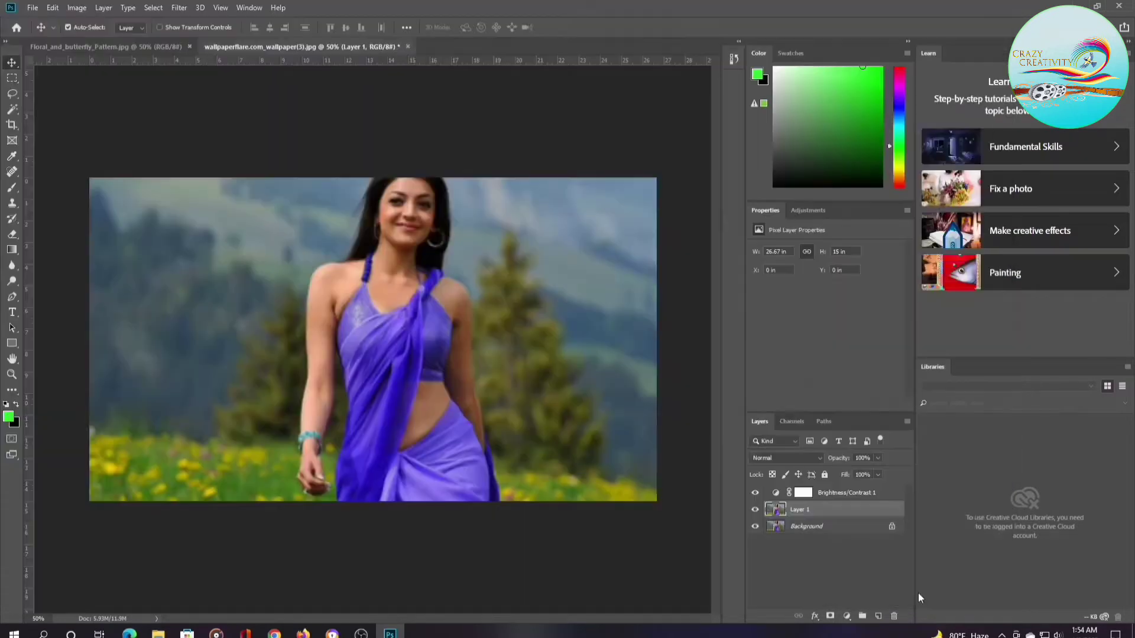
click(699, 180)
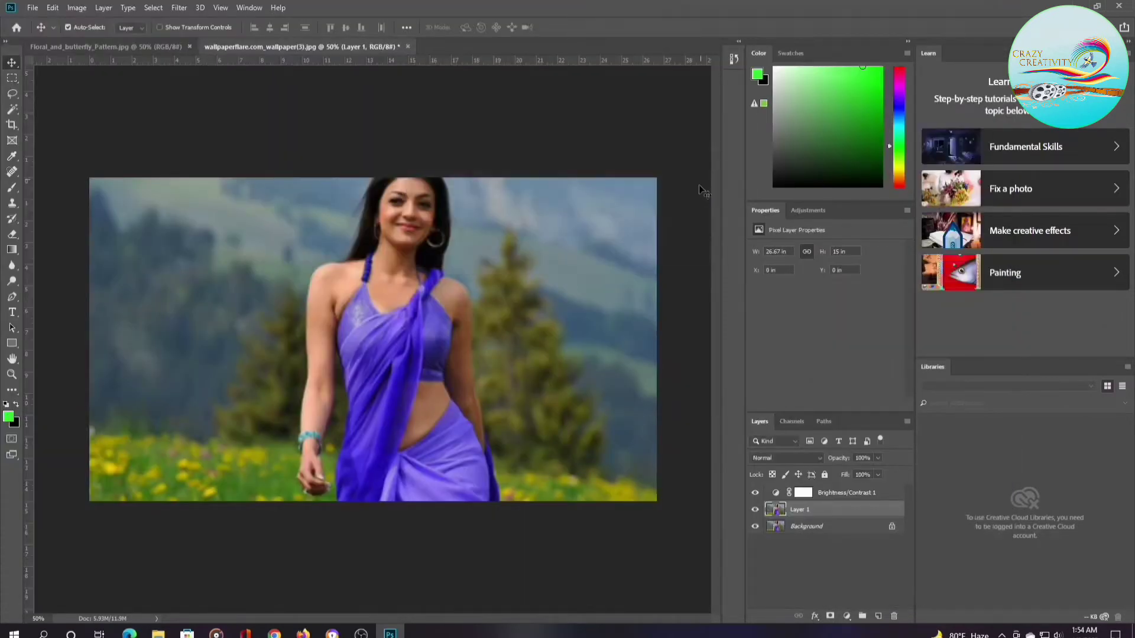
Delete the Brightness/Contrast and blurred Layer 1, then bring the floral pattern into the photo.
shift+click(840, 496)
drag(841, 495, 893, 615)
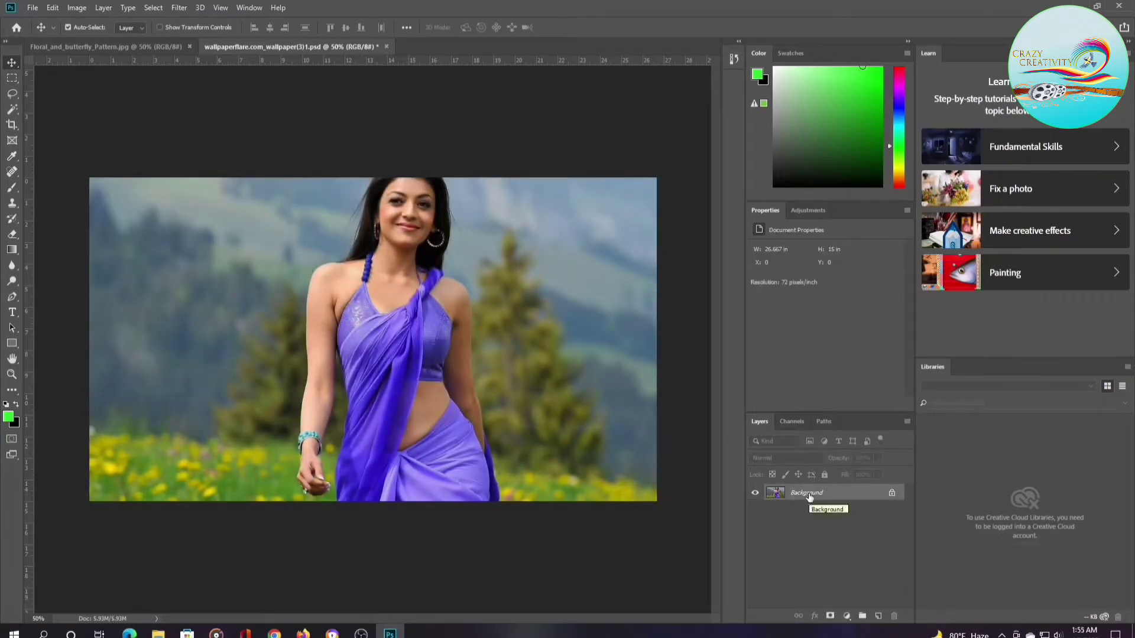
click(138, 46)
mouse_move(337, 304)
mouse_down()
mouse_move(315, 278)
mouse_move(272, 48)
mouse_move(401, 438)
mouse_up()
click(560, 267)
Scale the floral pattern to about 86%, position it over the woman, and hide it.
key(ctrl+t)
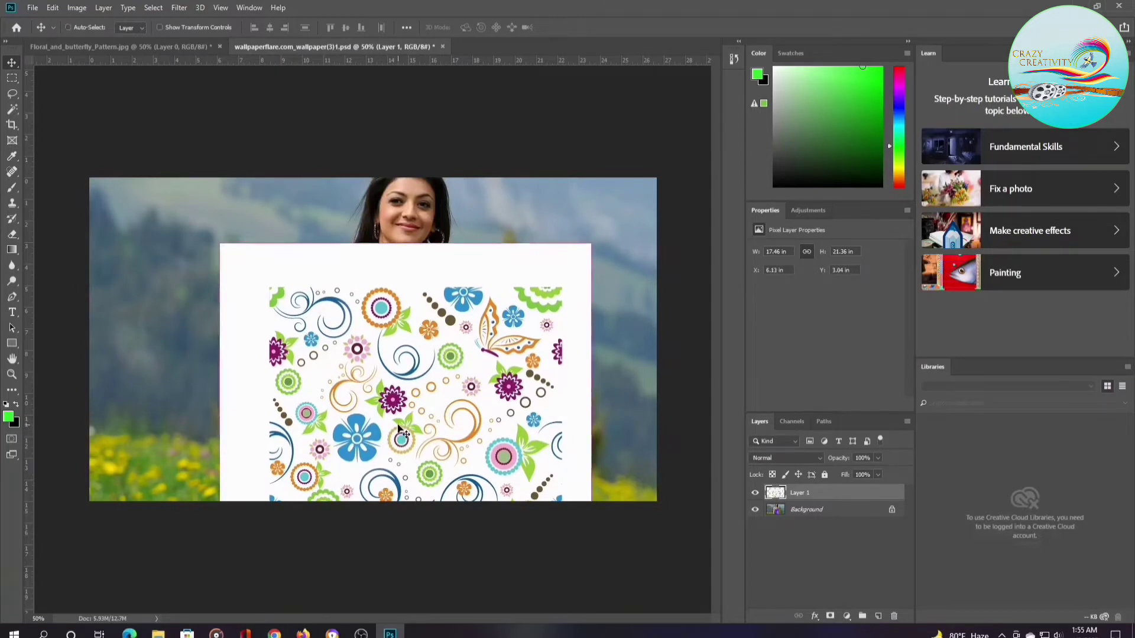
drag(577, 255, 524, 311)
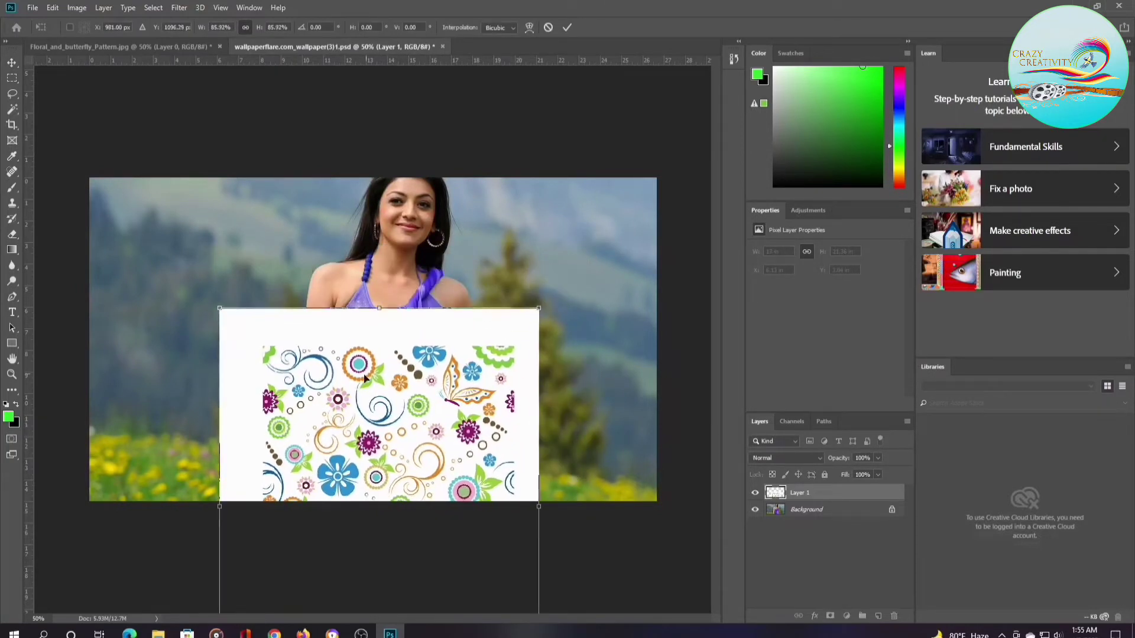
drag(365, 365, 373, 306)
key(Return)
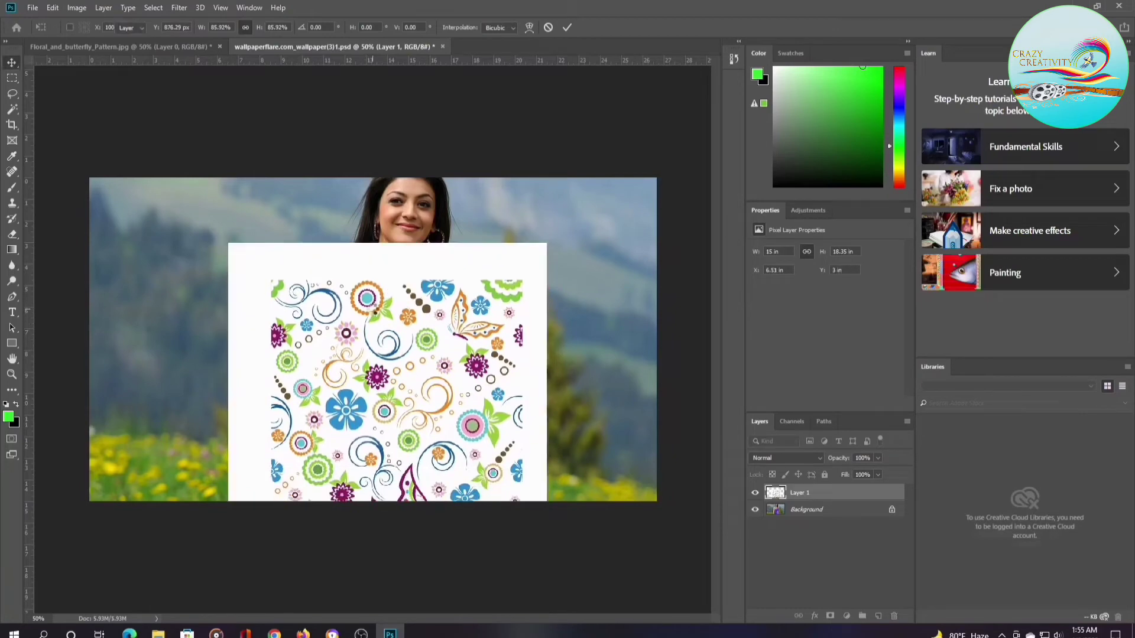
click(755, 493)
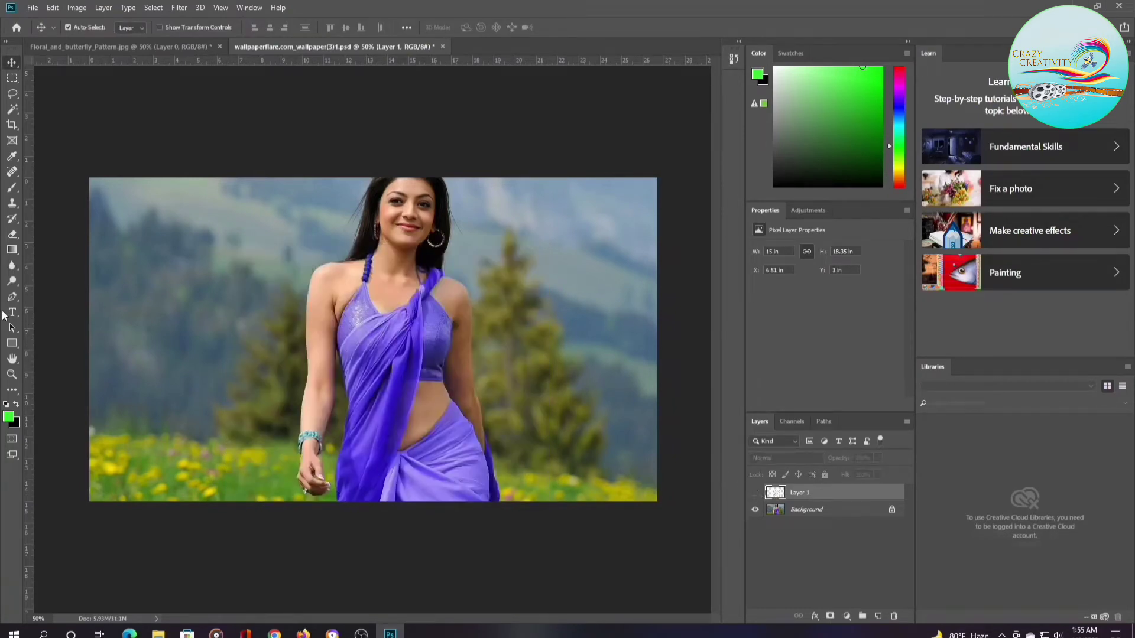
With the Pen tool, trace the saree's lower edge up to where it meets the arm.
key(p)
scroll(338, 453, up, 2)
scroll(308, 449, up, 2)
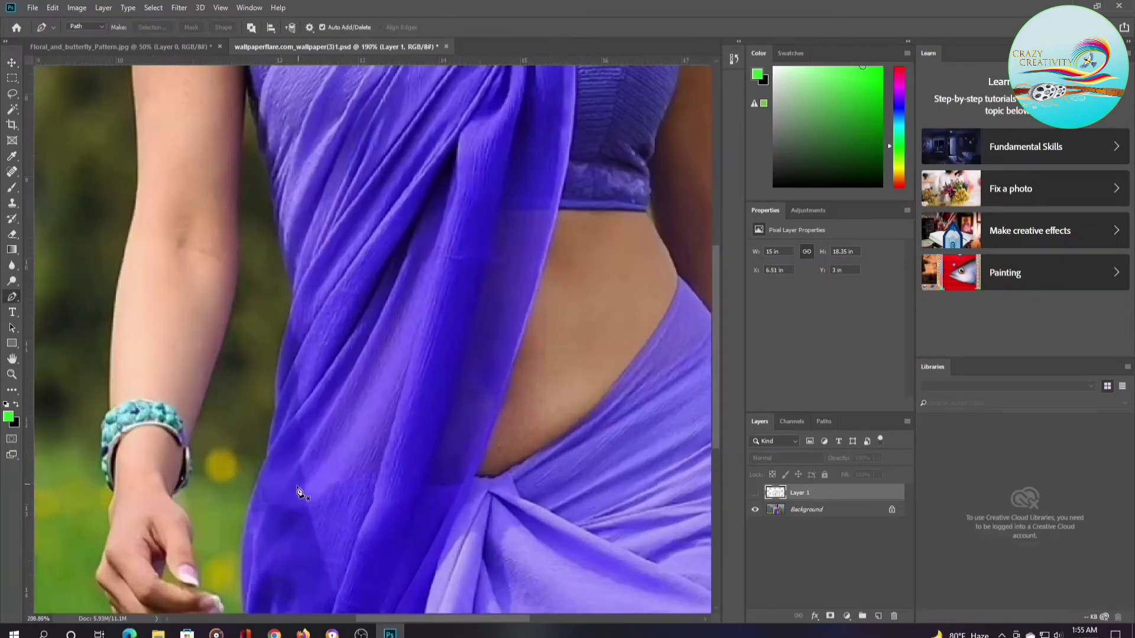
scroll(265, 447, up, 2)
scroll(266, 448, down, 3)
scroll(228, 513, up, 1)
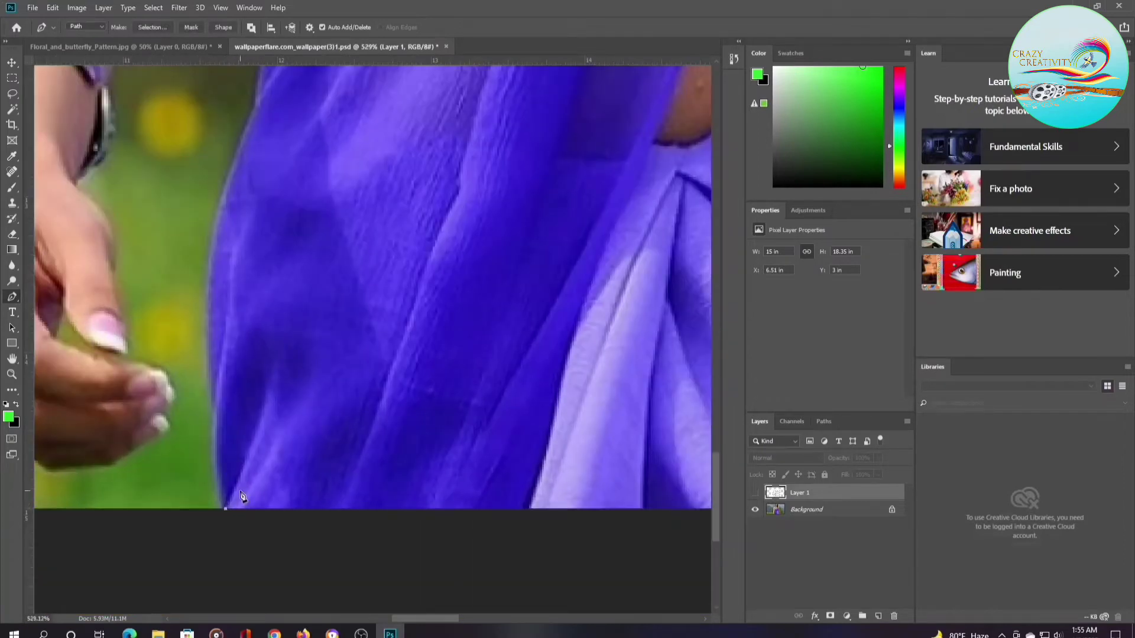
scroll(199, 417, up, 2)
scroll(199, 417, up, 3)
drag(236, 295, 249, 222)
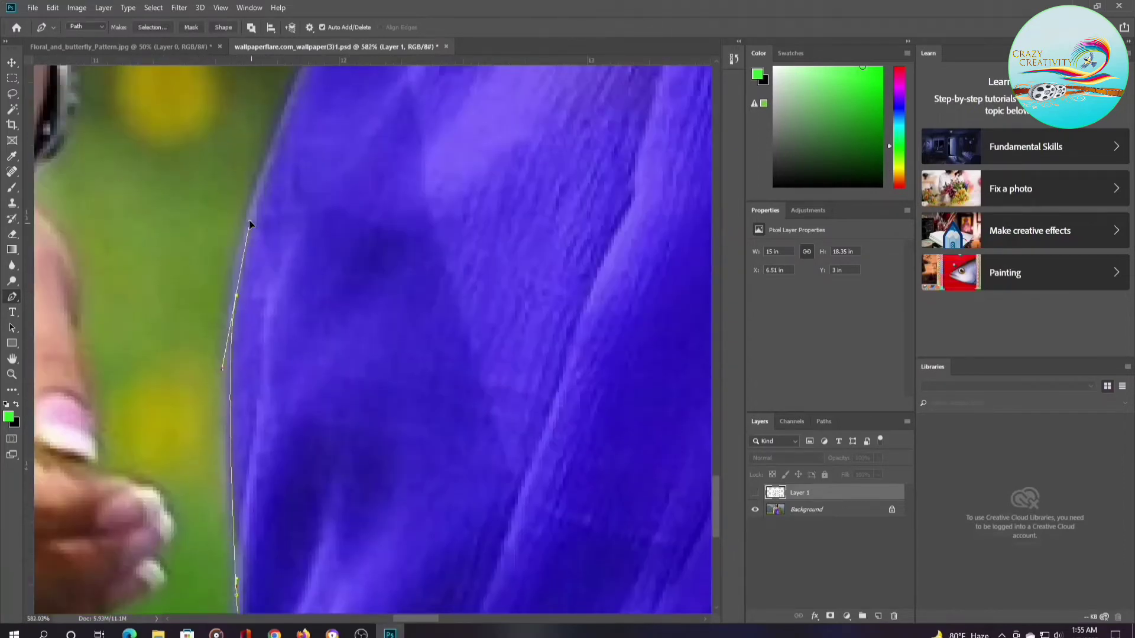
scroll(248, 390, up, 5)
click(305, 297)
mouse_move(322, 246)
mouse_down()
mouse_move(322, 226)
mouse_move(312, 468)
mouse_up()
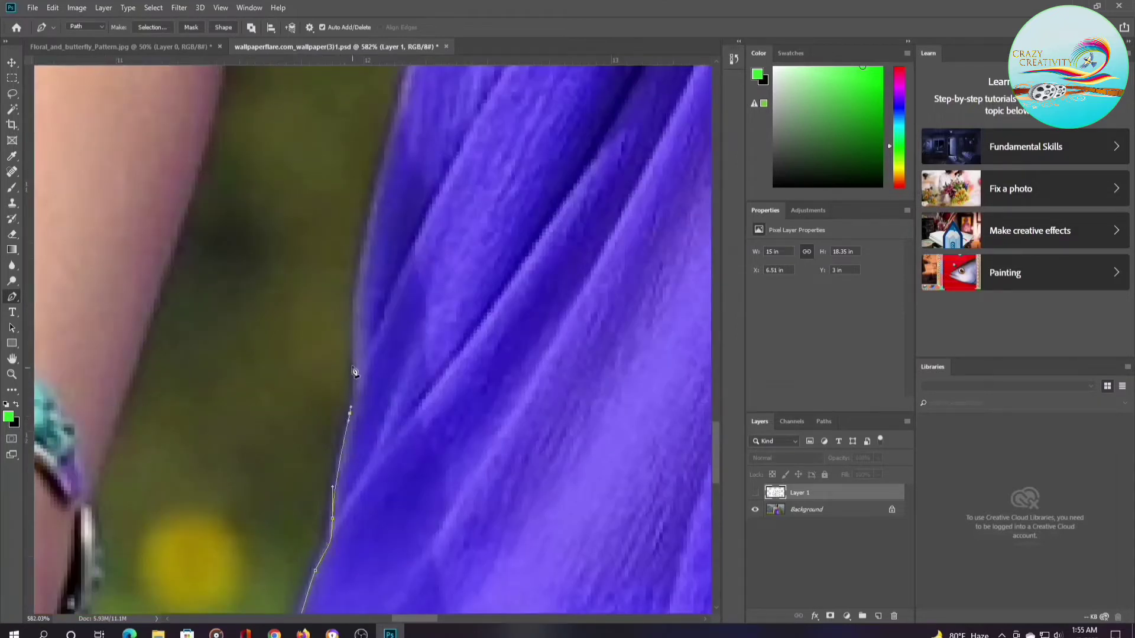
drag(354, 371, 321, 360)
drag(346, 278, 347, 313)
drag(347, 314, 413, 506)
drag(335, 203, 367, 355)
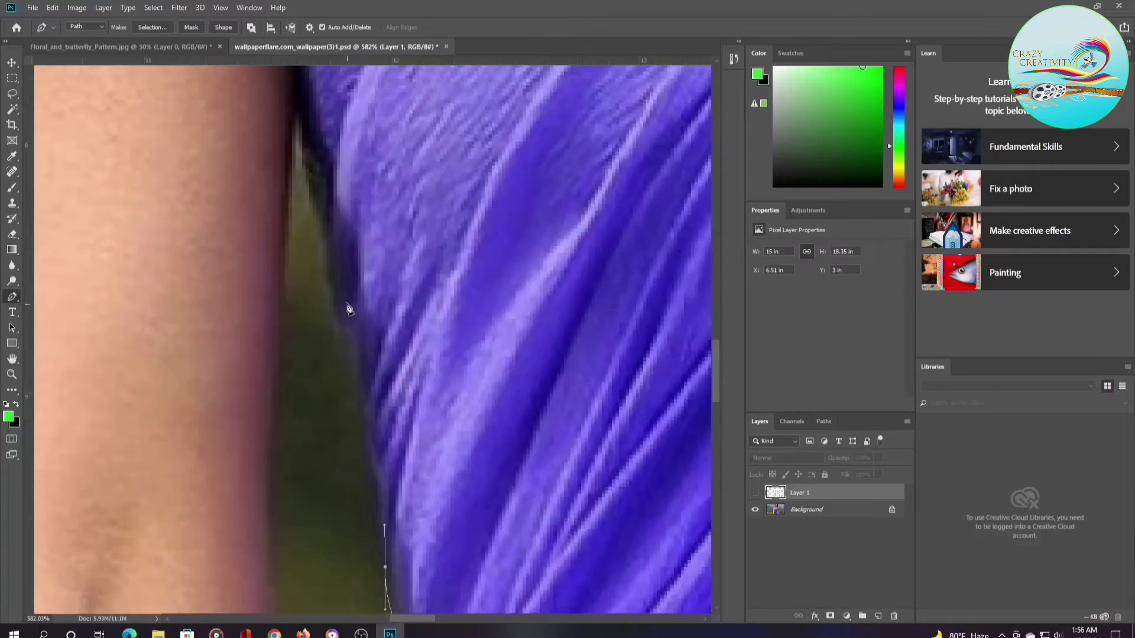
drag(347, 306, 395, 448)
Continue the path along the blouse and folded saree edge to the blouse corner.
scroll(395, 447, down, 5)
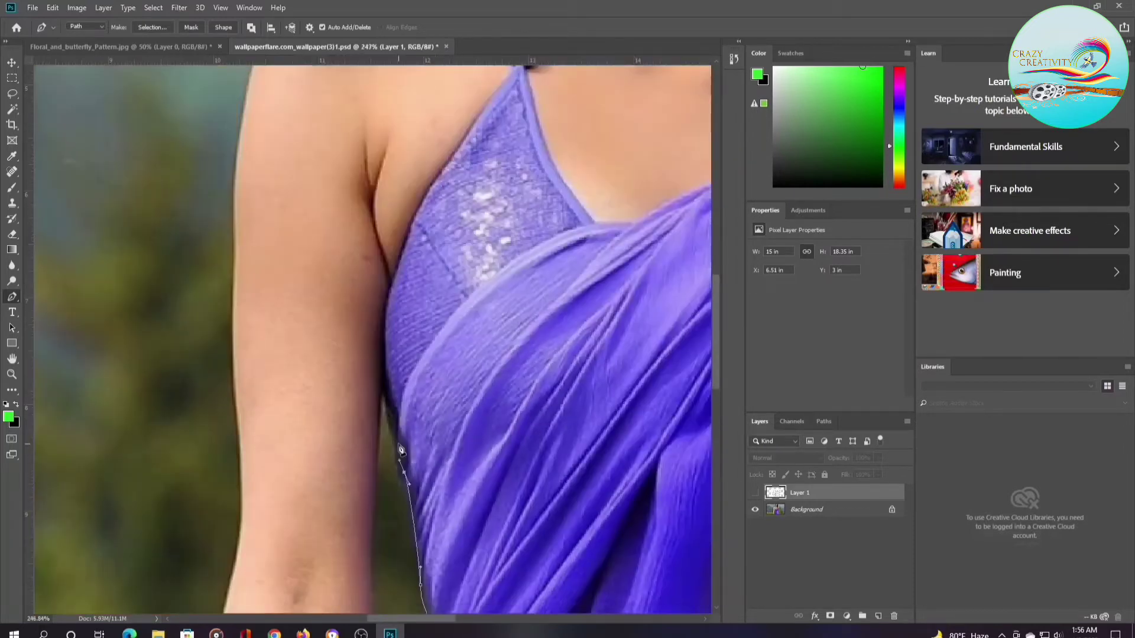
scroll(402, 456, up, 3)
scroll(431, 461, up, 3)
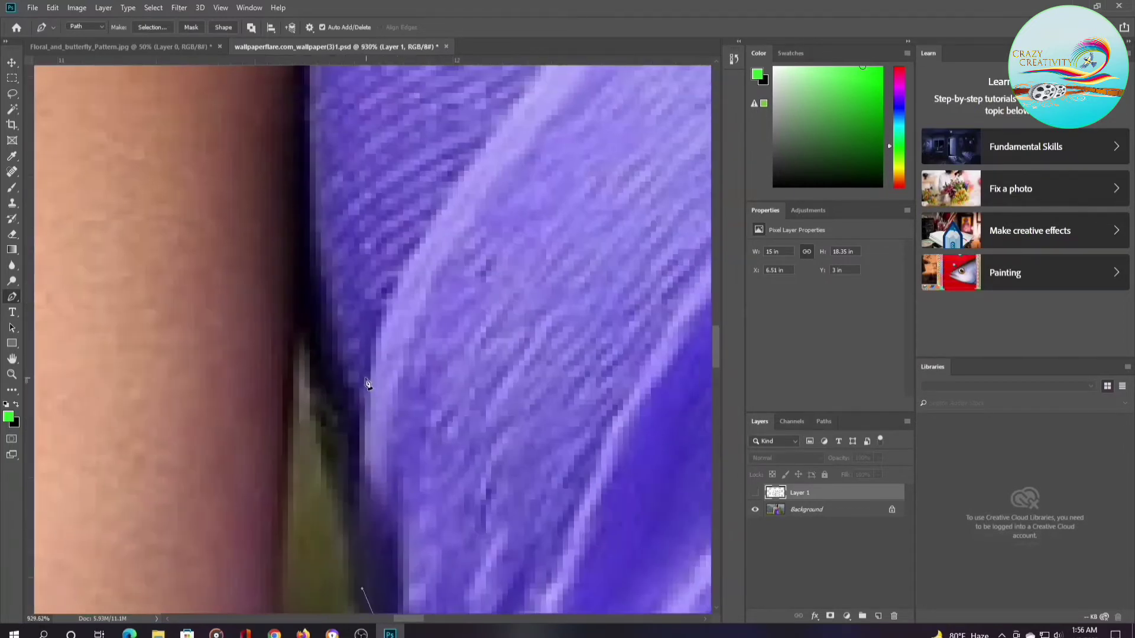
drag(366, 376, 391, 300)
scroll(437, 330, up, 3)
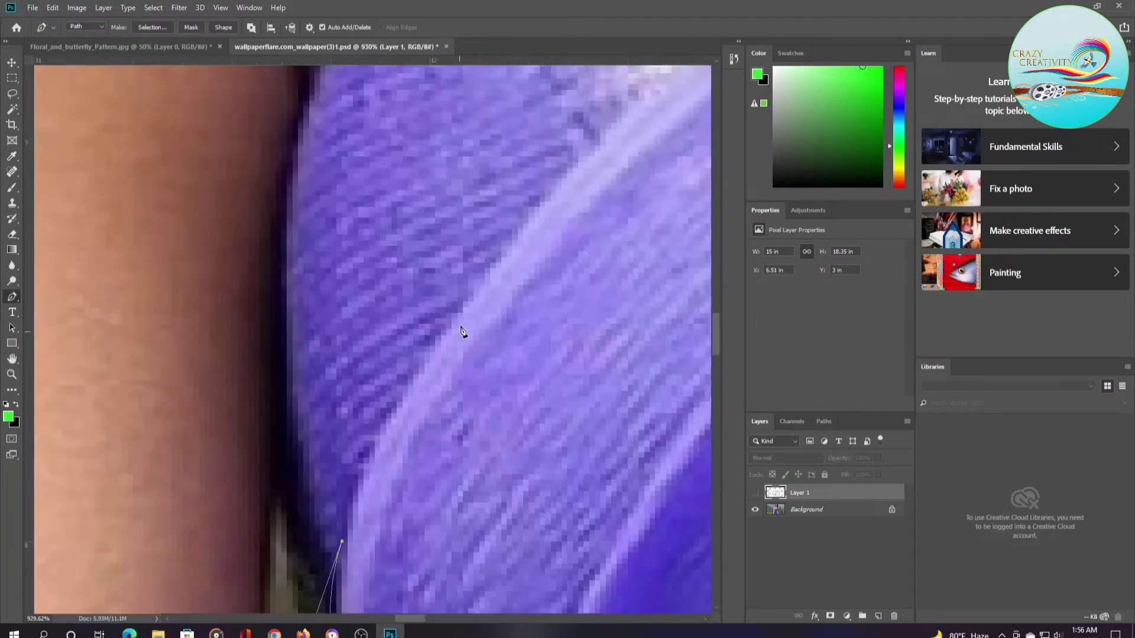
drag(461, 313, 525, 248)
scroll(463, 319, up, 3)
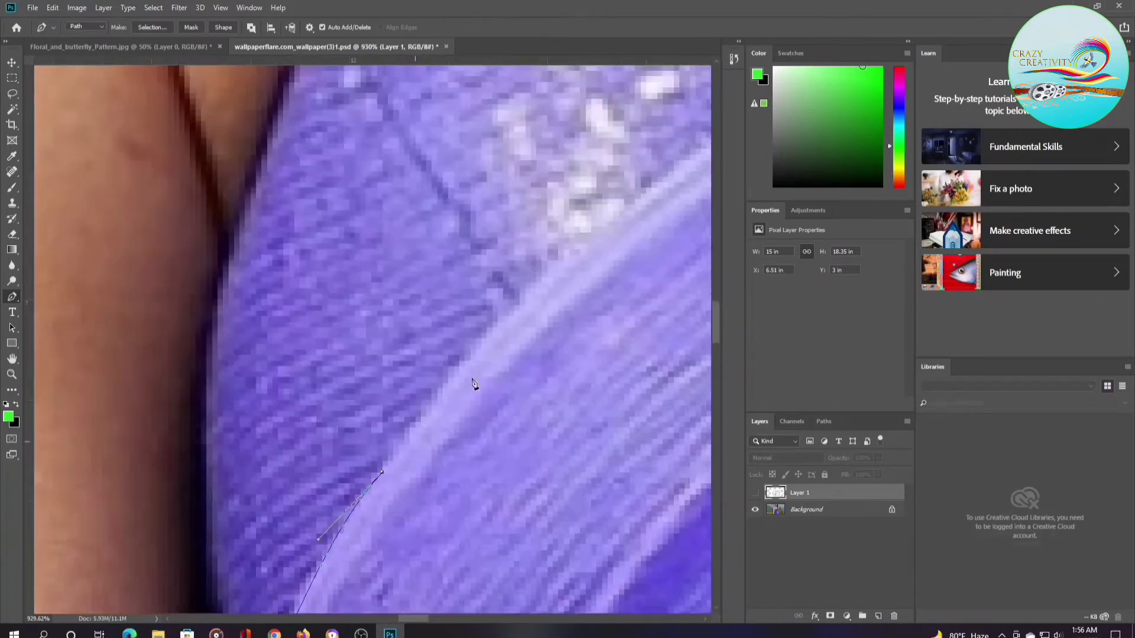
mouse_move(518, 307)
mouse_down()
mouse_move(559, 273)
mouse_move(440, 428)
mouse_up()
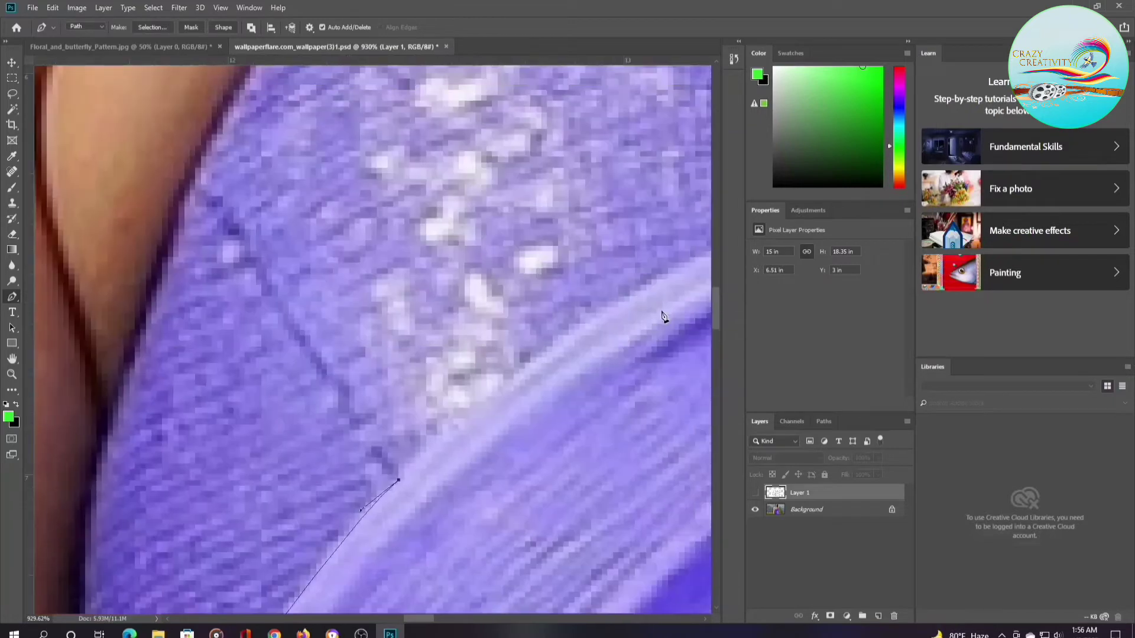
drag(651, 286, 708, 267)
drag(660, 298, 272, 396)
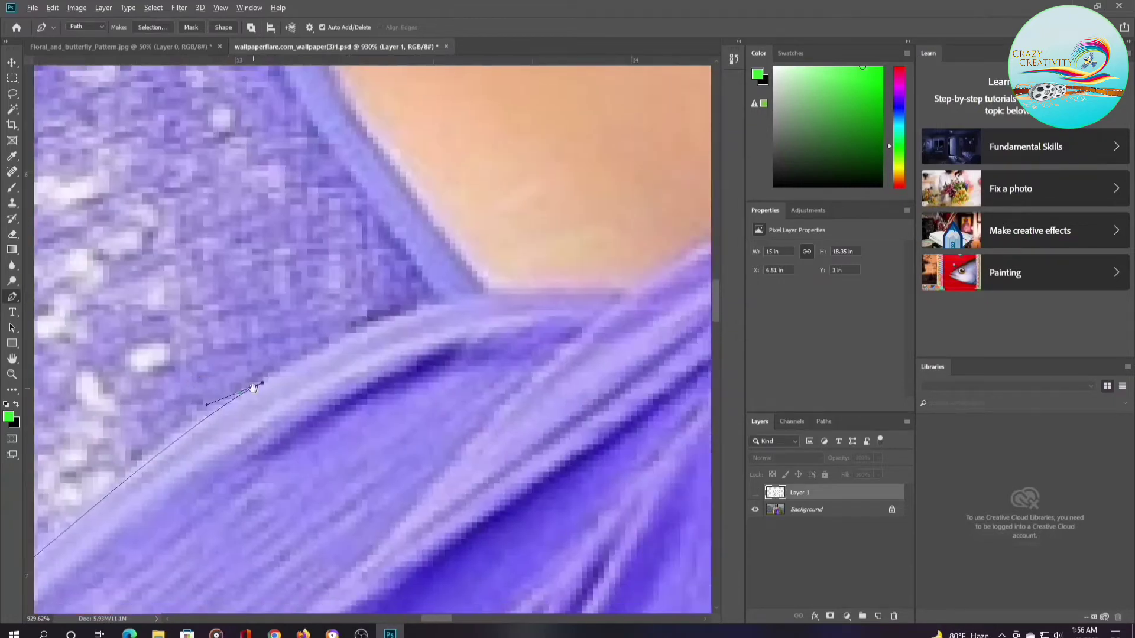
drag(532, 294, 652, 300)
drag(534, 302, 347, 324)
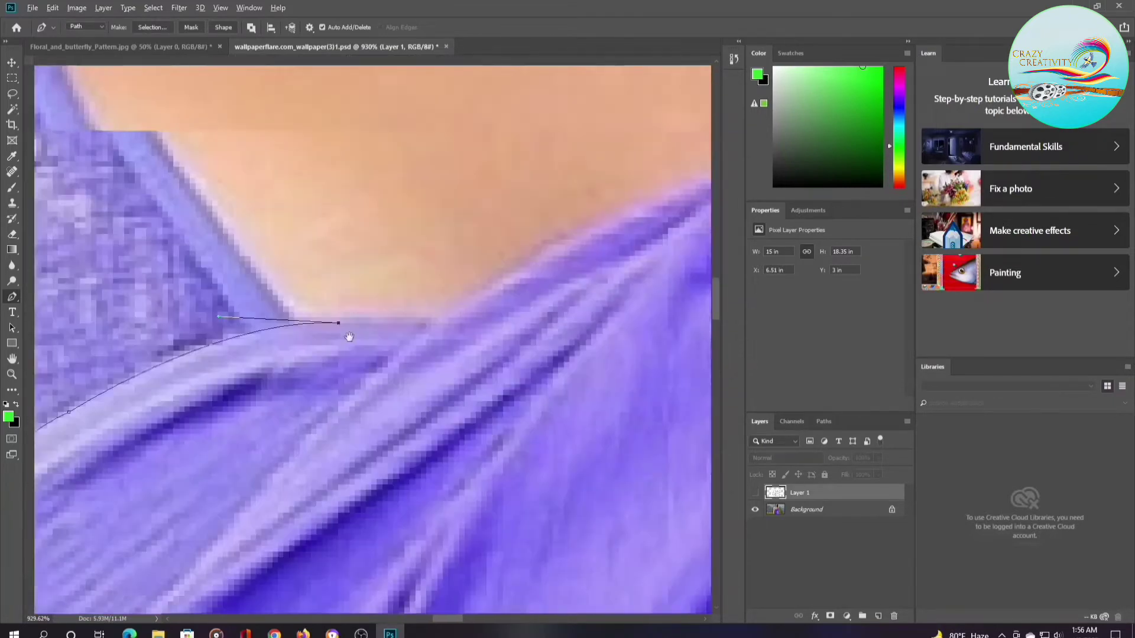
click(397, 305)
Trace up around the shoulder strap and back down to where it meets the blouse.
mouse_move(638, 185)
mouse_down()
mouse_move(451, 296)
mouse_move(473, 282)
mouse_up()
mouse_move(539, 258)
mouse_down()
mouse_move(557, 244)
mouse_move(405, 436)
mouse_move(536, 284)
mouse_move(531, 354)
mouse_up()
click(541, 326)
click(607, 247)
click(635, 190)
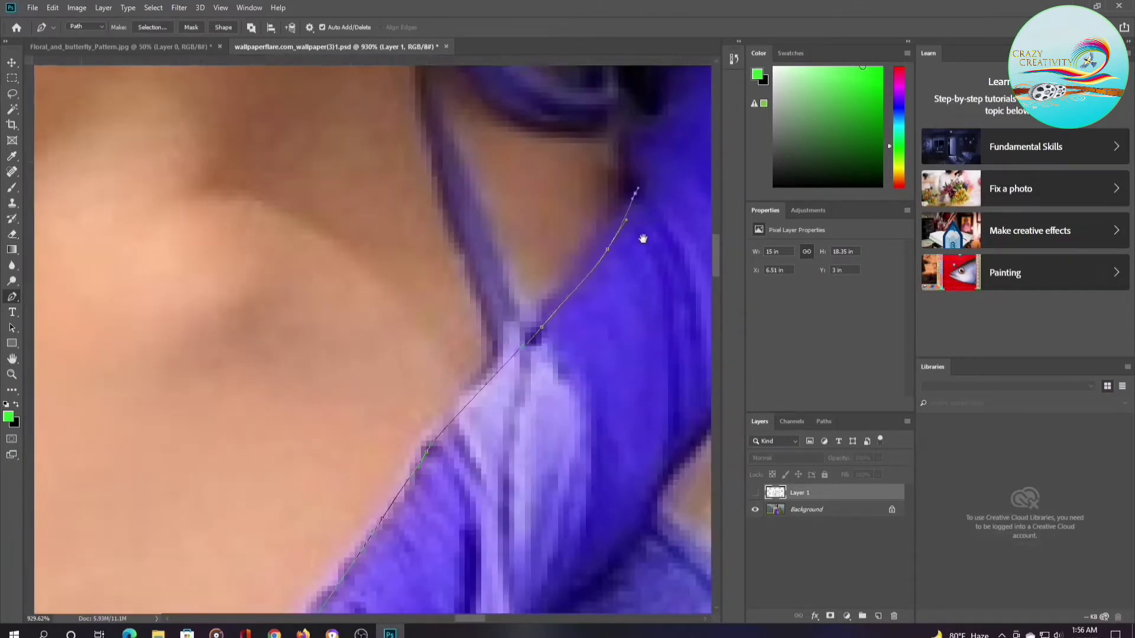
drag(653, 179, 466, 407)
click(510, 303)
click(562, 263)
drag(661, 297, 680, 310)
drag(655, 385, 444, 323)
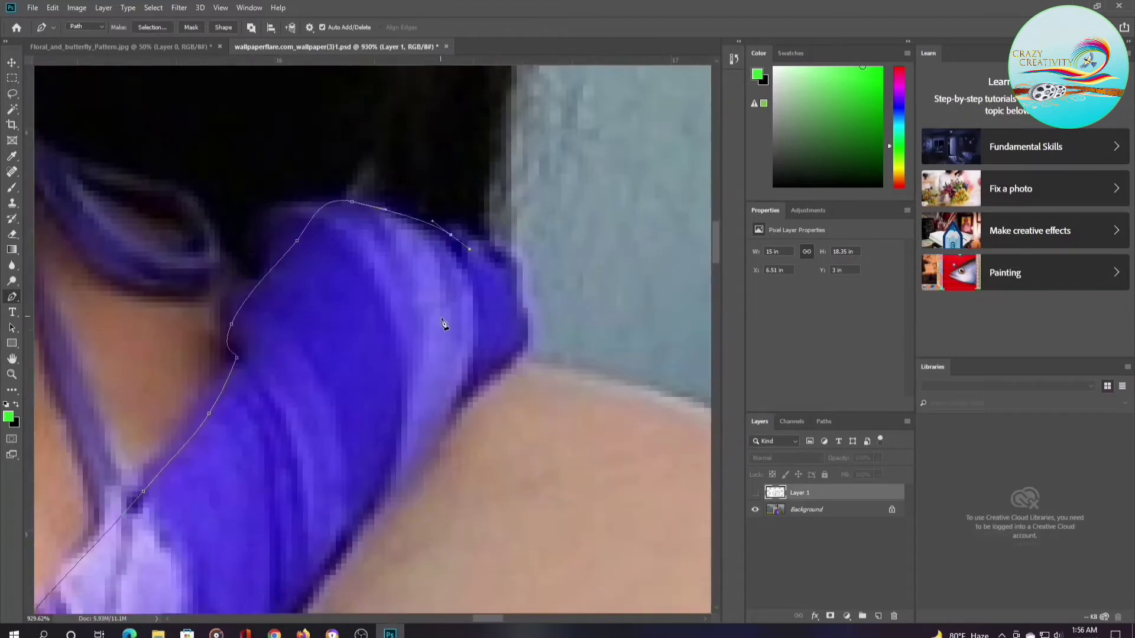
drag(523, 346, 507, 359)
drag(424, 302, 414, 161)
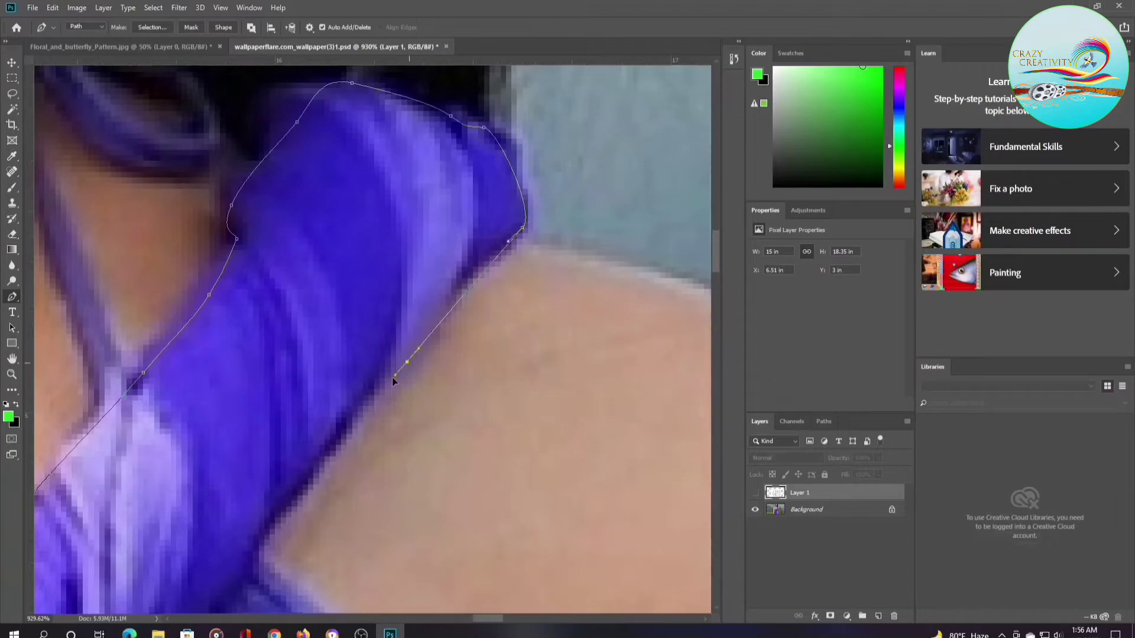
drag(392, 381, 355, 260)
click(283, 351)
mouse_move(241, 419)
mouse_down()
mouse_move(224, 438)
mouse_move(293, 323)
mouse_up()
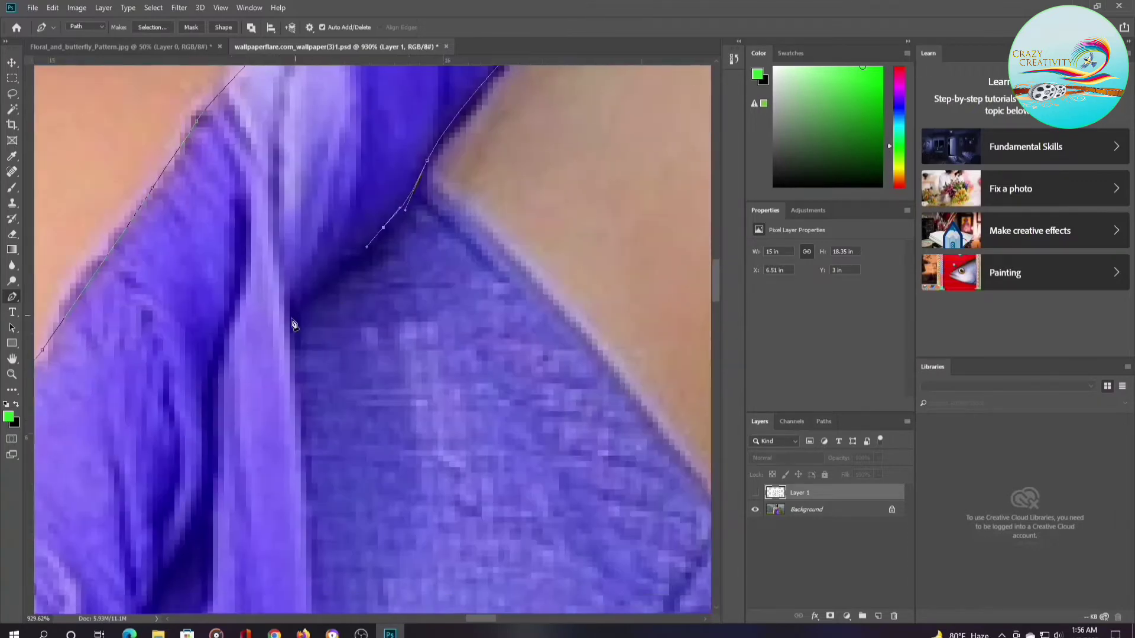
click(293, 324)
Extend the path down the saree's edge and around its lower curve.
scroll(291, 357, down, 3)
click(294, 306)
click(294, 361)
scroll(297, 459, down, 5)
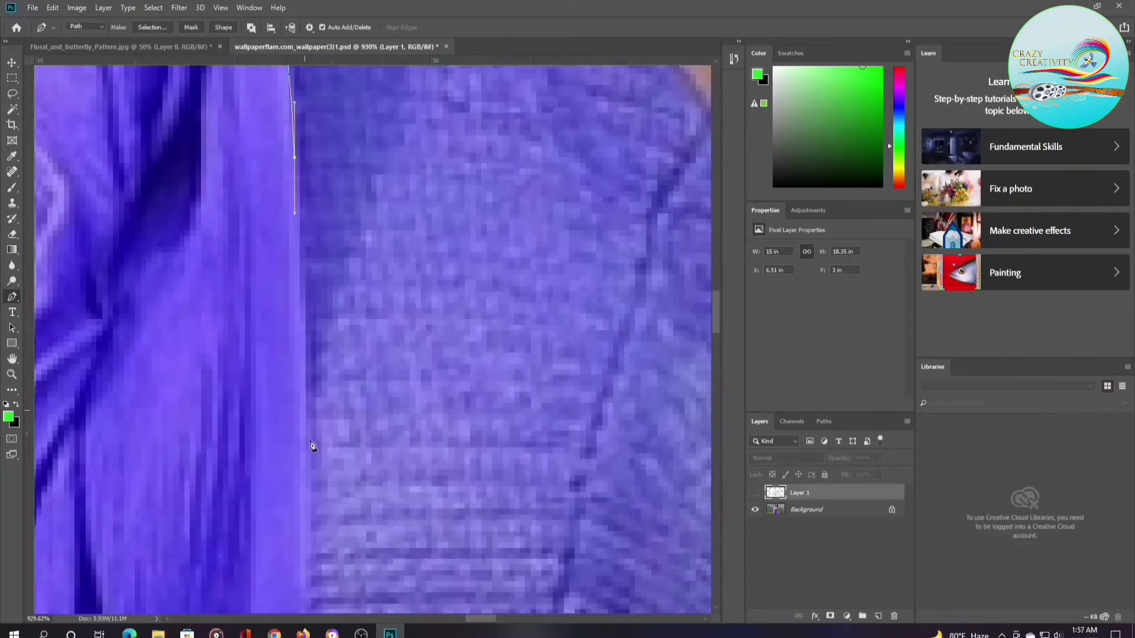
click(305, 470)
scroll(301, 467, down, 5)
click(274, 458)
scroll(278, 467, down, 3)
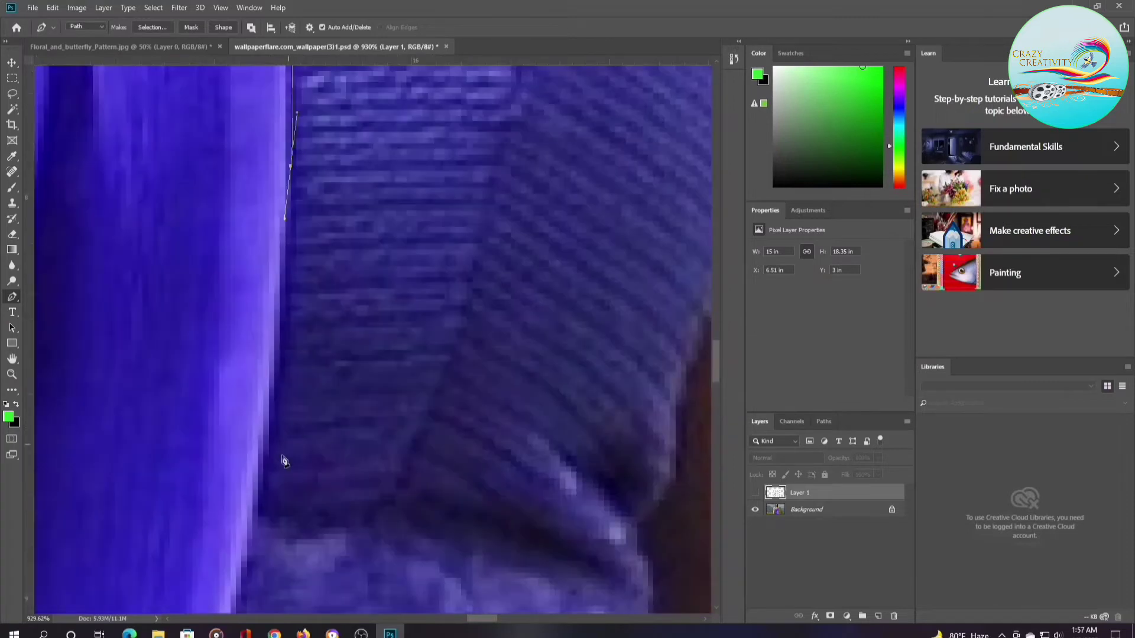
click(242, 546)
scroll(264, 392, down, 3)
scroll(263, 309, down, 3)
click(232, 395)
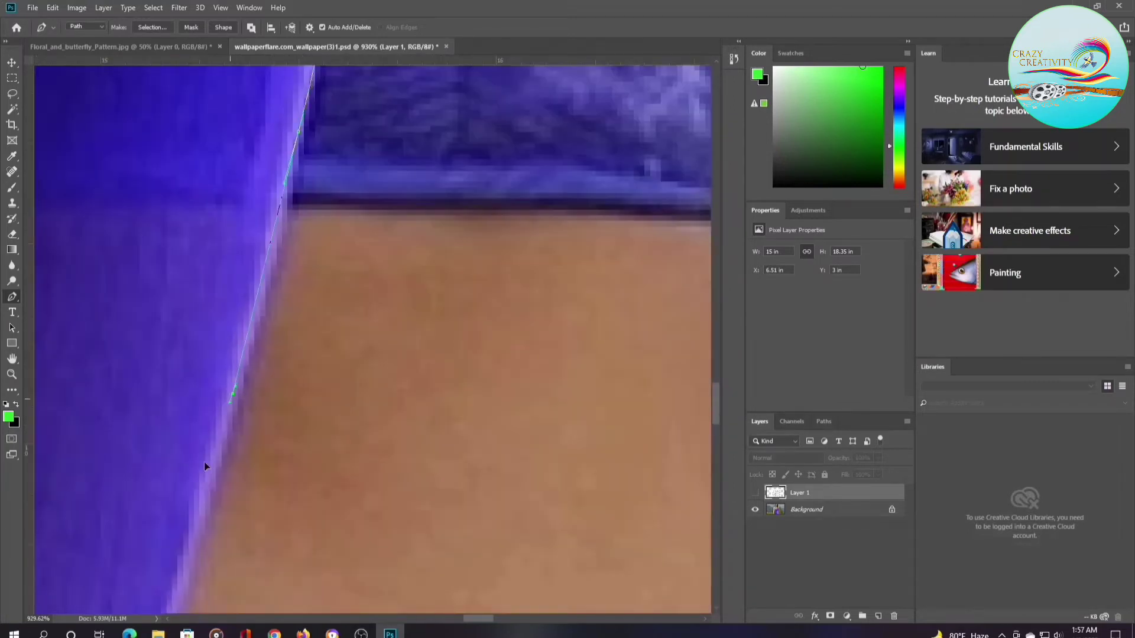
scroll(236, 177, down, 3)
click(197, 411)
scroll(246, 114, down, 3)
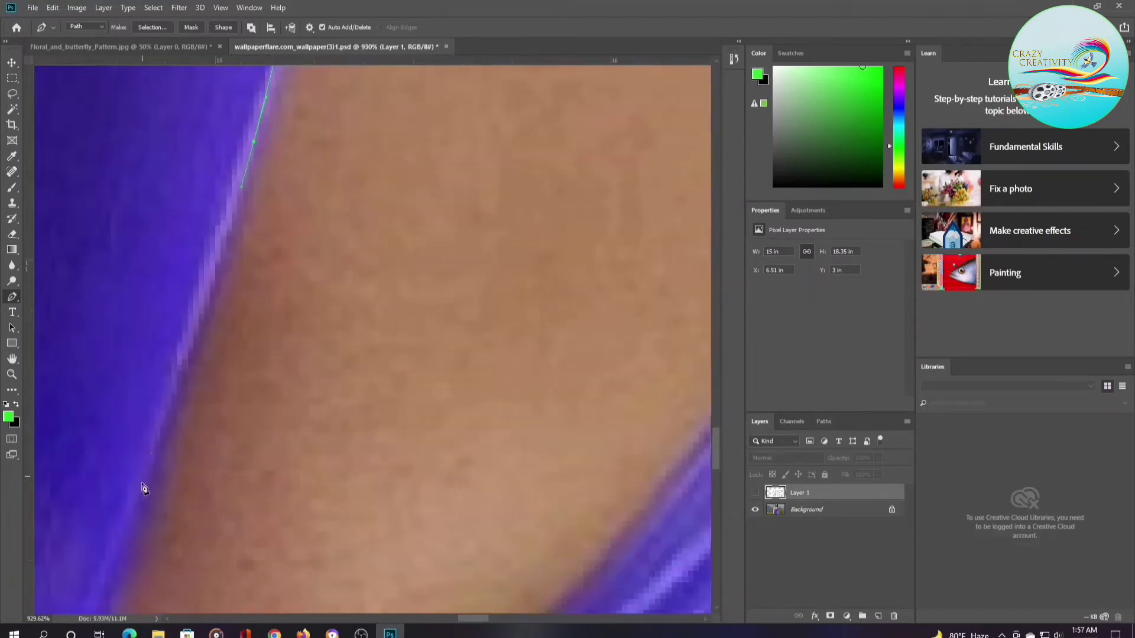
click(134, 509)
drag(132, 525, 229, 119)
click(116, 450)
click(101, 483)
drag(93, 549, 112, 545)
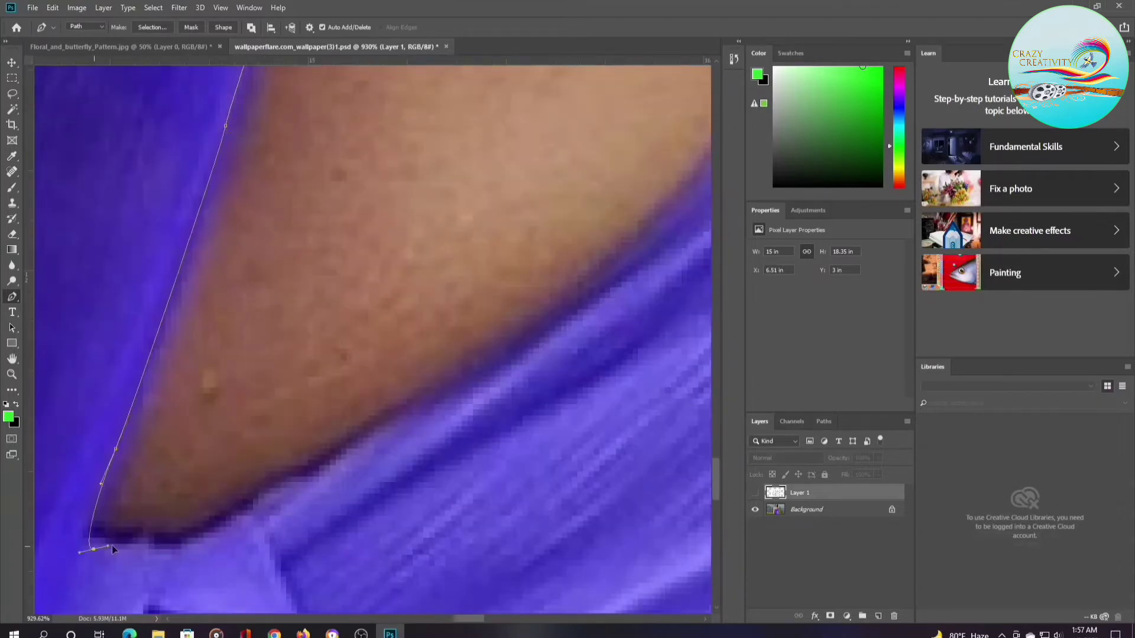
scroll(248, 515, up, 2)
Trace along the saree's lower edge and curve the path around its corner.
click(228, 520)
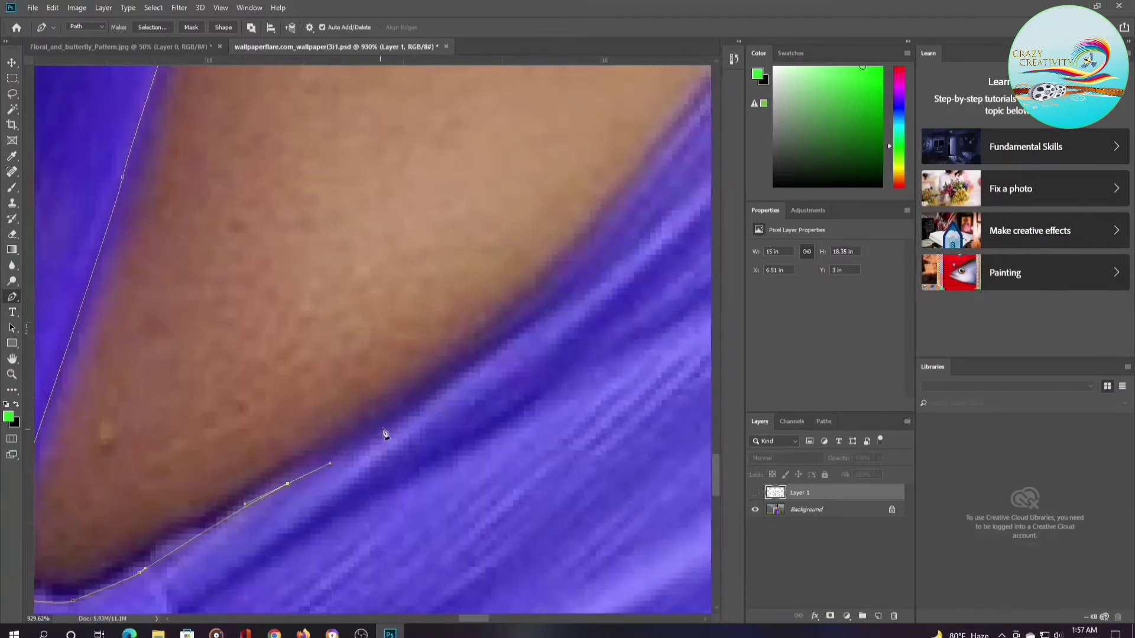
scroll(385, 436, up, 3)
click(416, 400)
click(506, 273)
drag(532, 223, 562, 354)
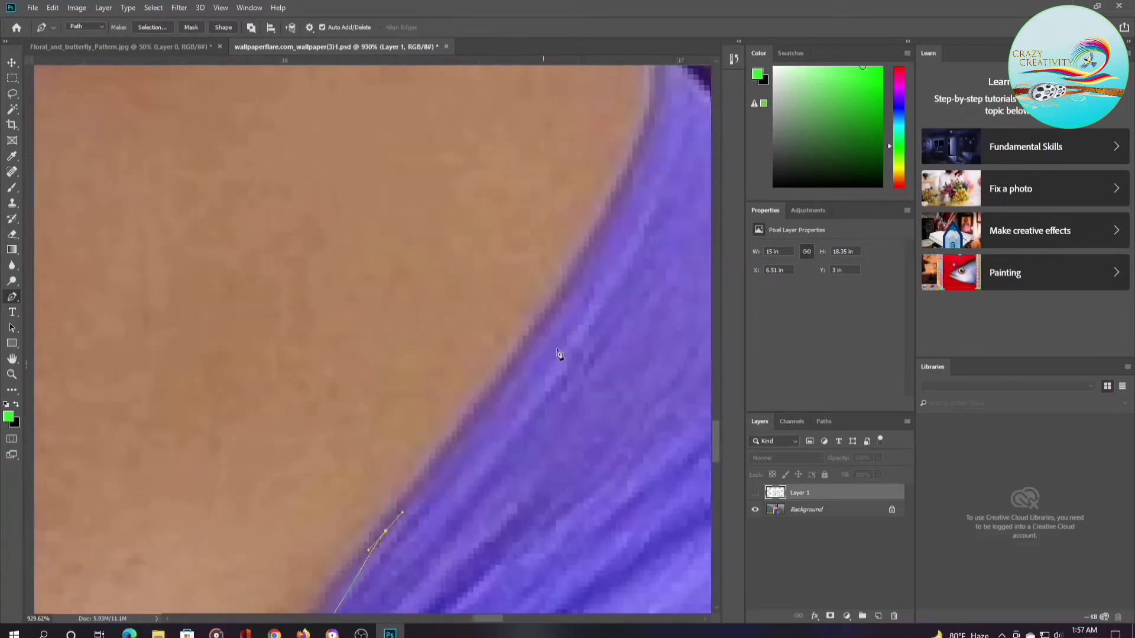
click(594, 234)
drag(623, 178, 387, 499)
click(446, 365)
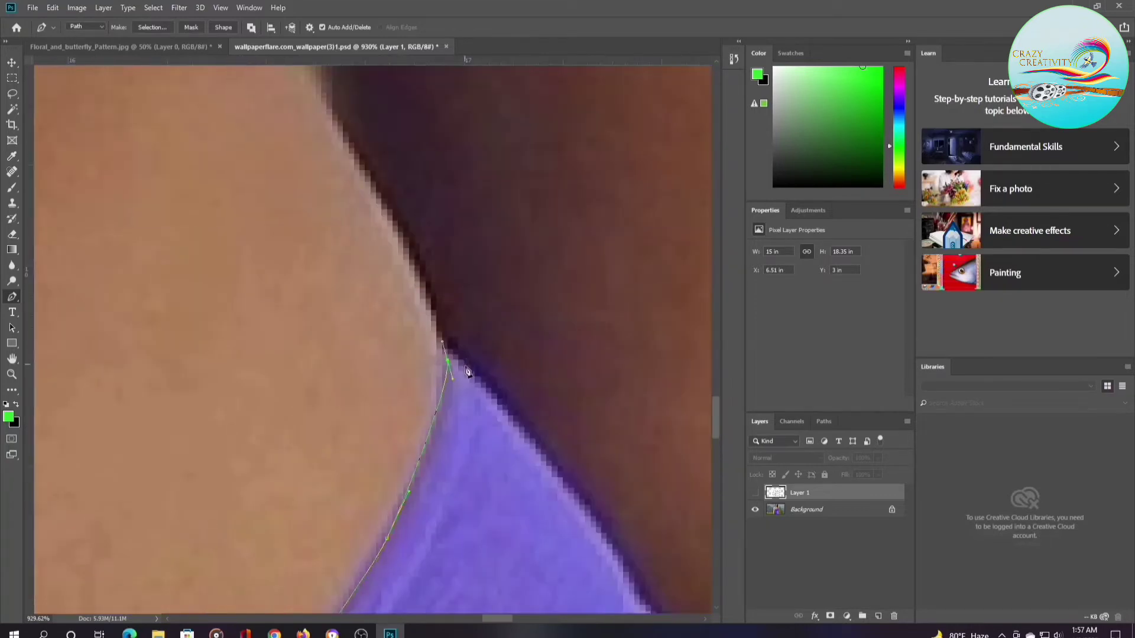
drag(354, 274, 143, 39)
drag(406, 331, 433, 389)
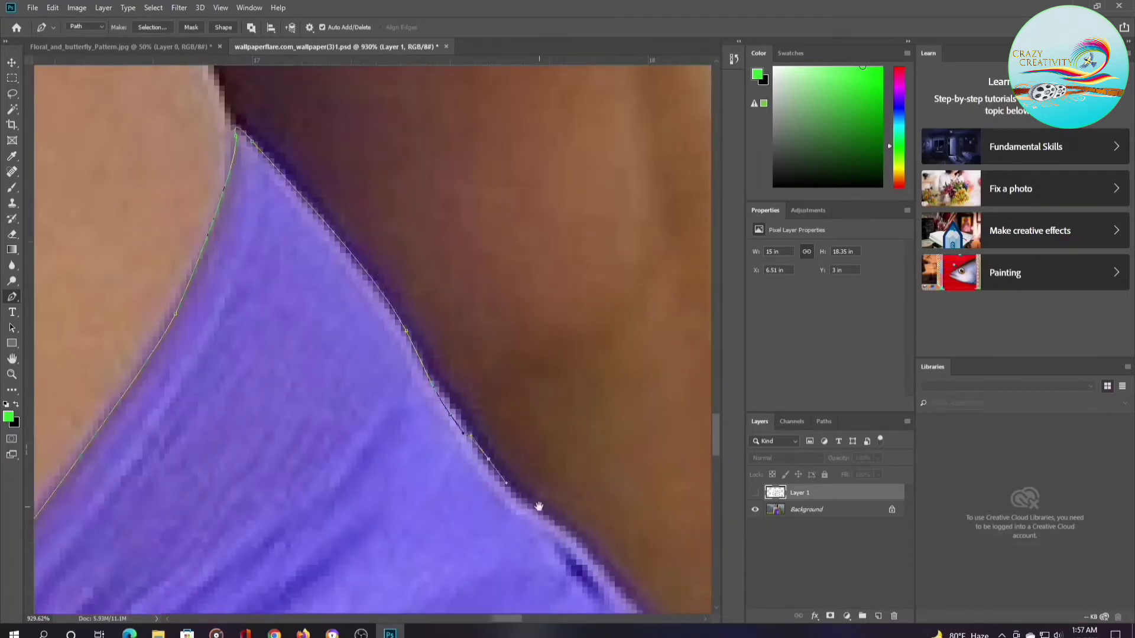
drag(538, 506, 306, 239)
drag(416, 360, 440, 423)
drag(492, 543, 298, 377)
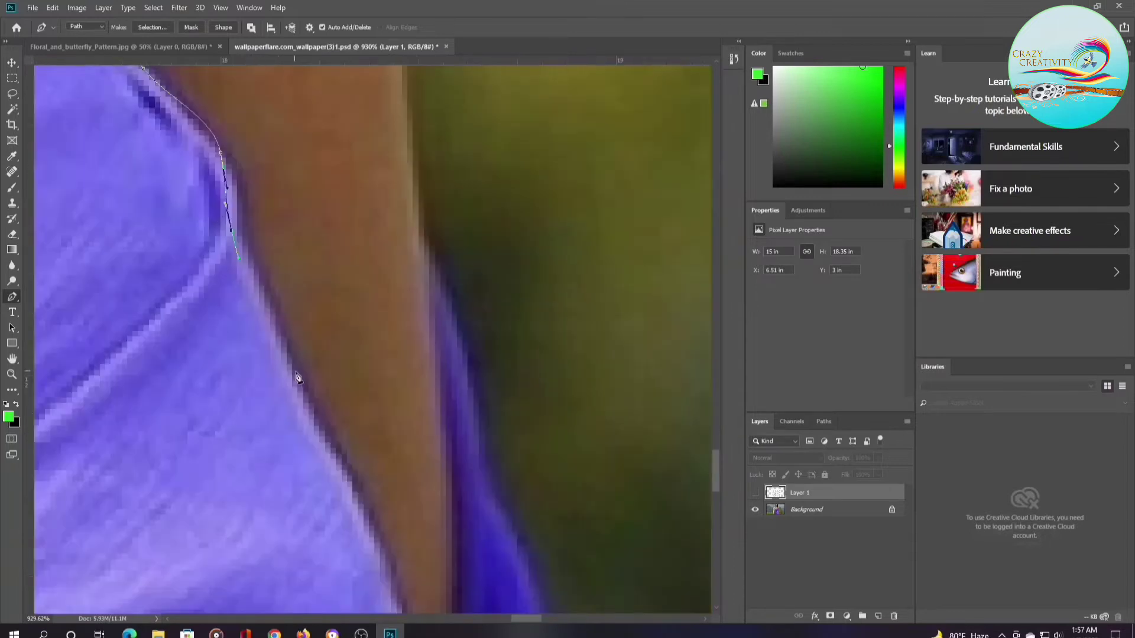
drag(319, 426, 210, 141)
click(284, 294)
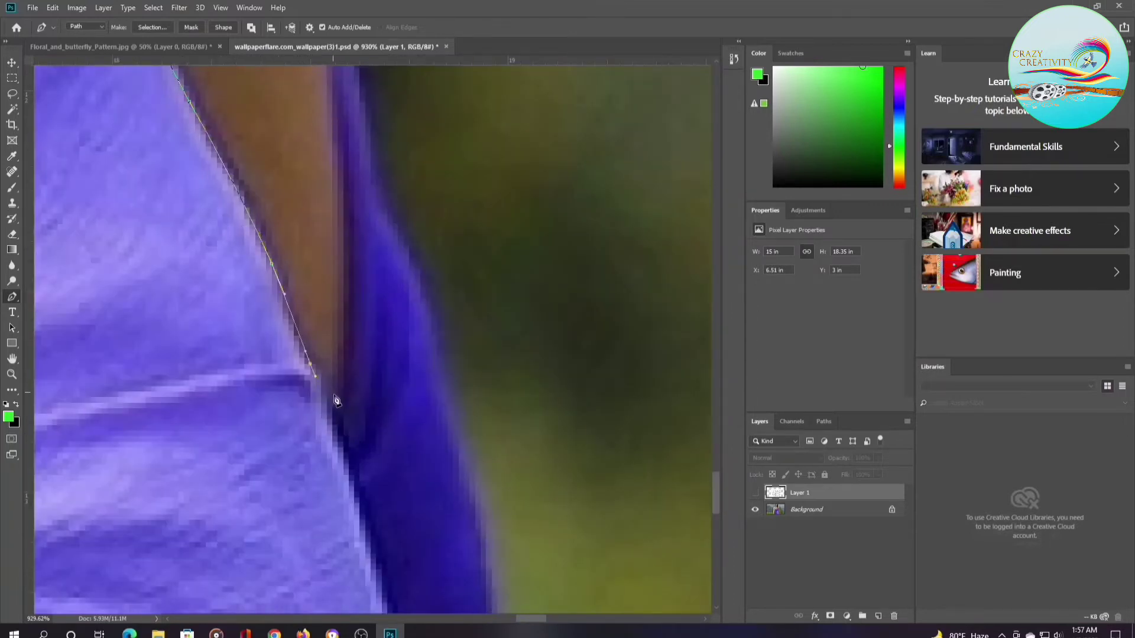
Trace up the purple strip and down its right edge past the bottom, closing the path.
click(355, 255)
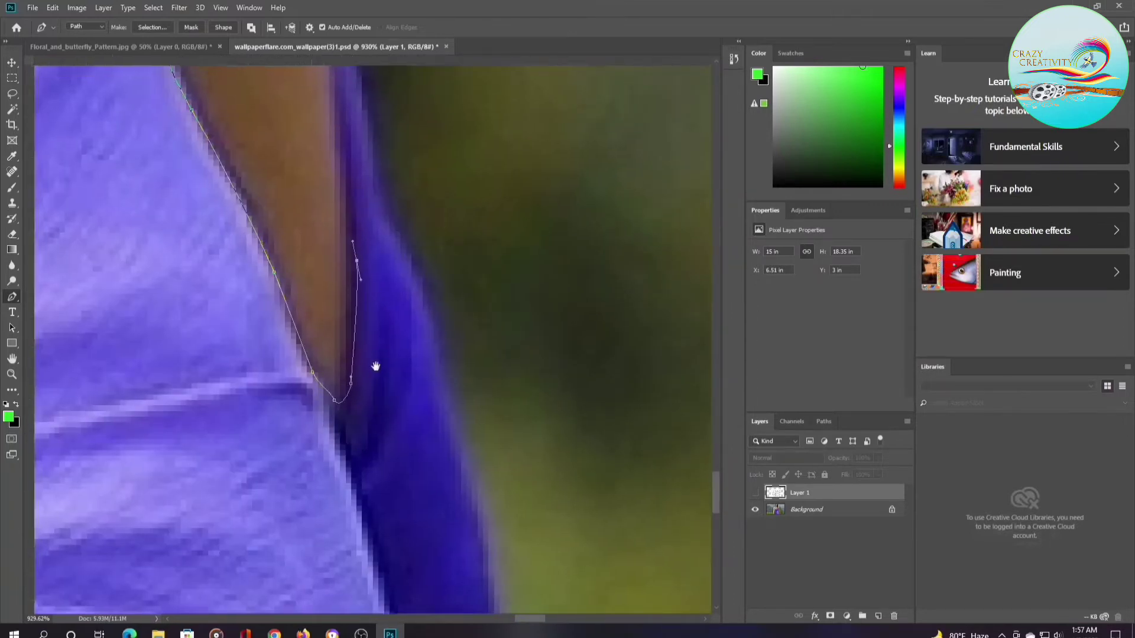
scroll(374, 325, up, 3)
click(364, 253)
click(356, 201)
scroll(381, 242, down, 2)
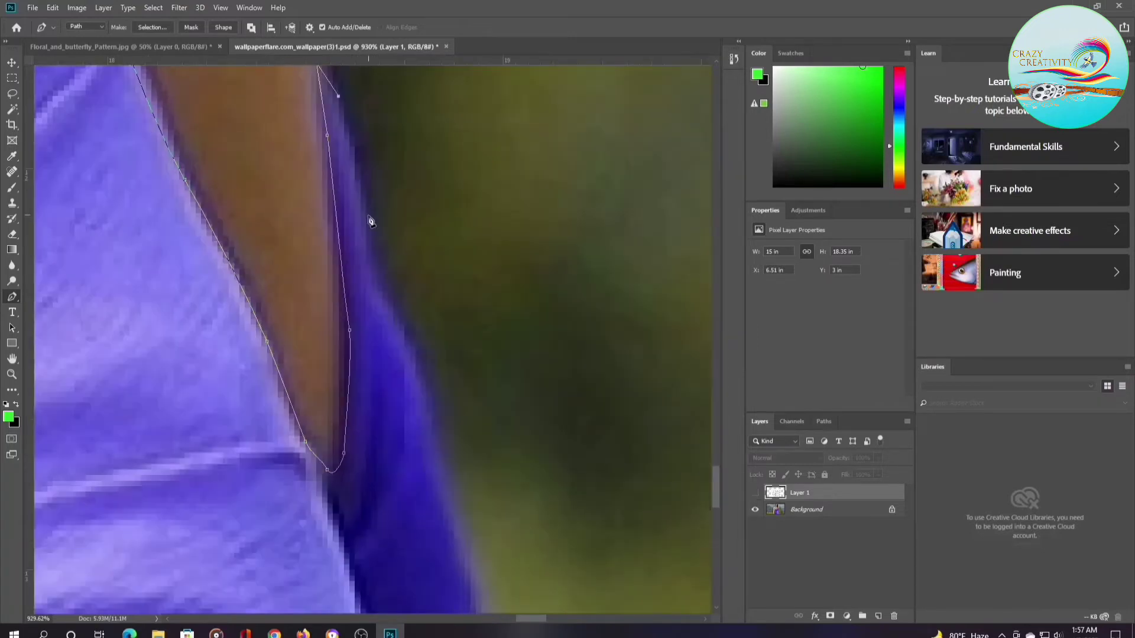
drag(419, 402, 387, 286)
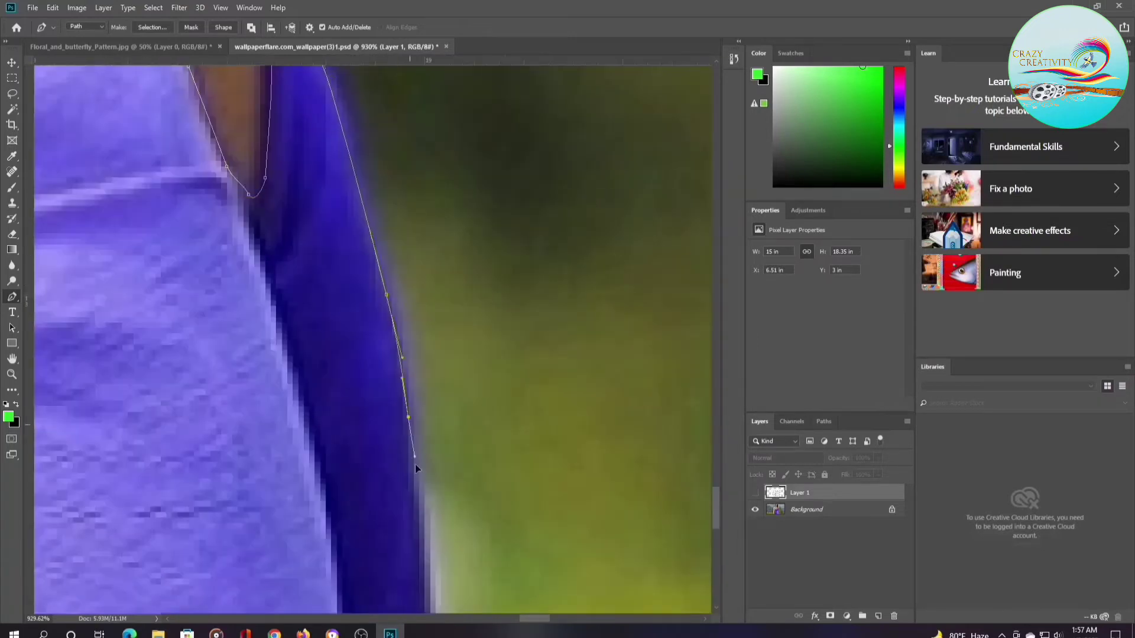
scroll(414, 461, down, 2)
click(400, 364)
scroll(435, 469, down, 3)
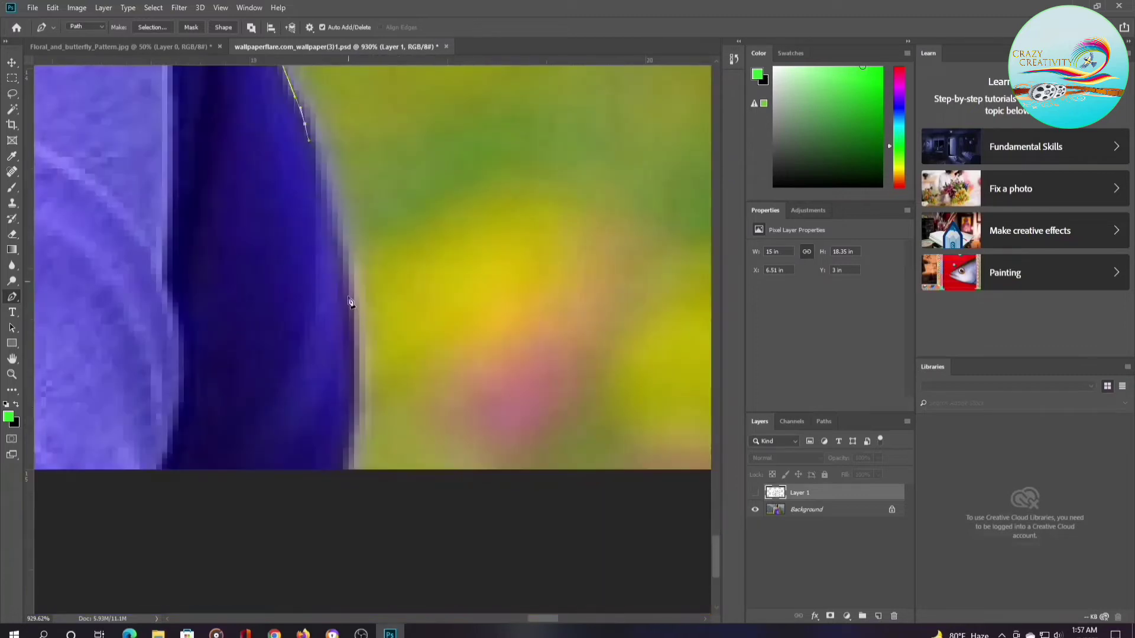
click(348, 330)
click(343, 464)
click(335, 516)
scroll(332, 527, down, 2)
scroll(320, 516, down, 2)
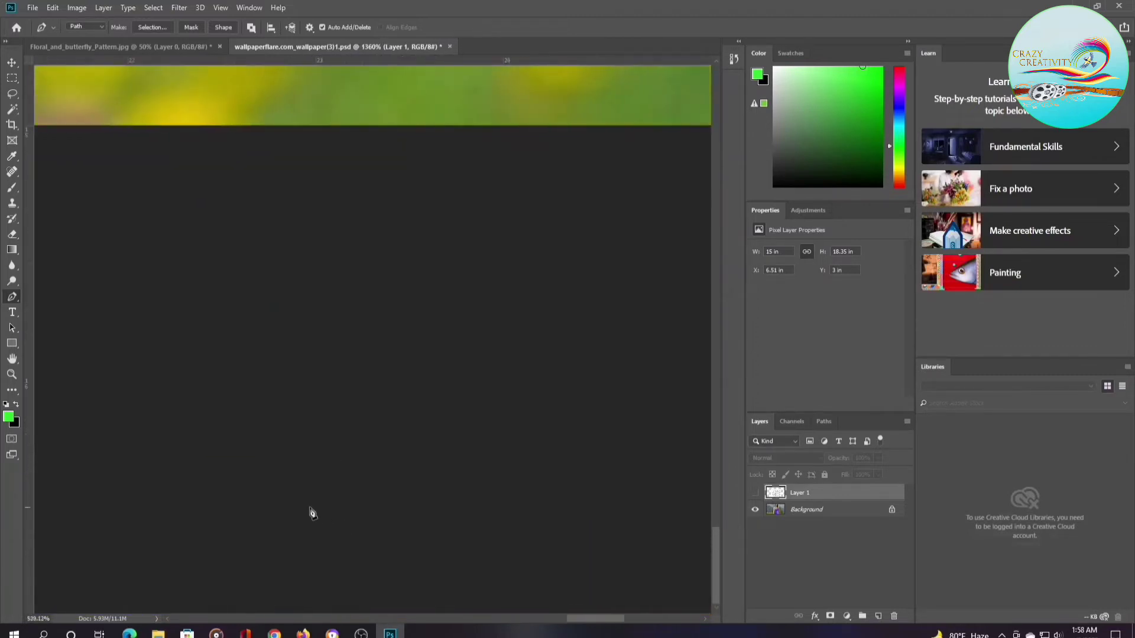
scroll(309, 514, down, 2)
scroll(294, 509, down, 2)
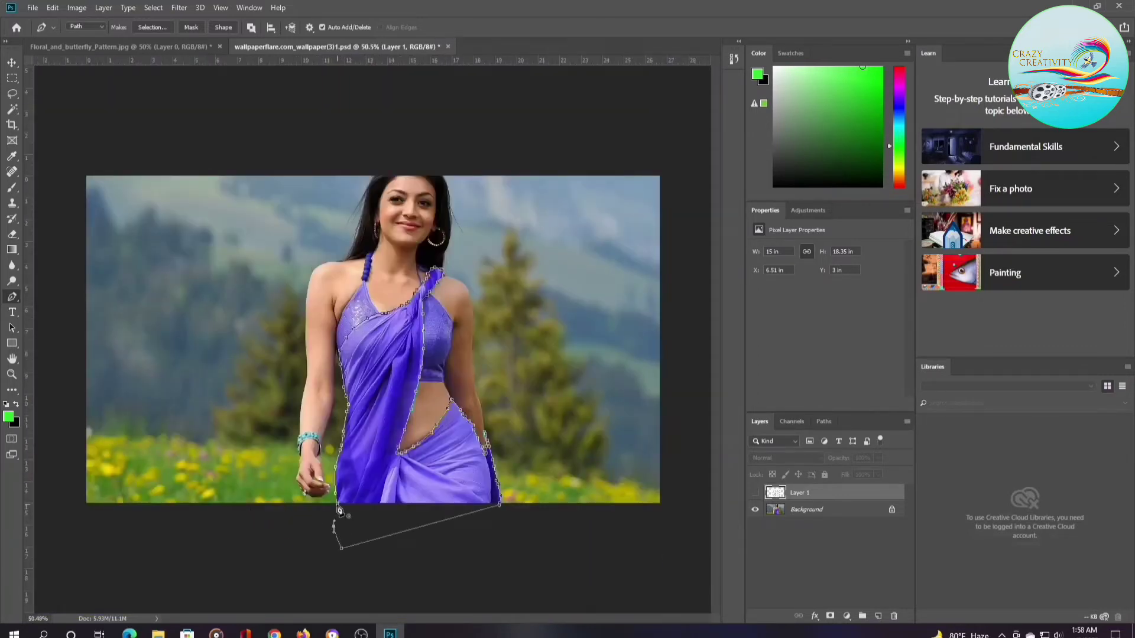
Load the path as a selection, show the floral layer, mask it, and set Multiply blending.
key(ctrl+Return)
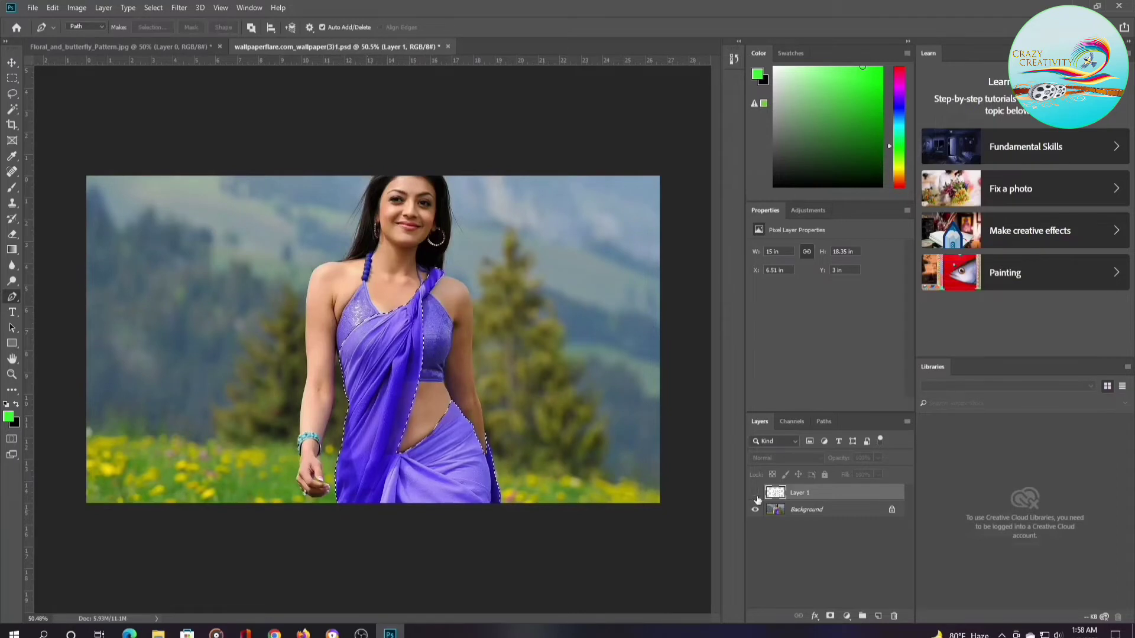
click(756, 493)
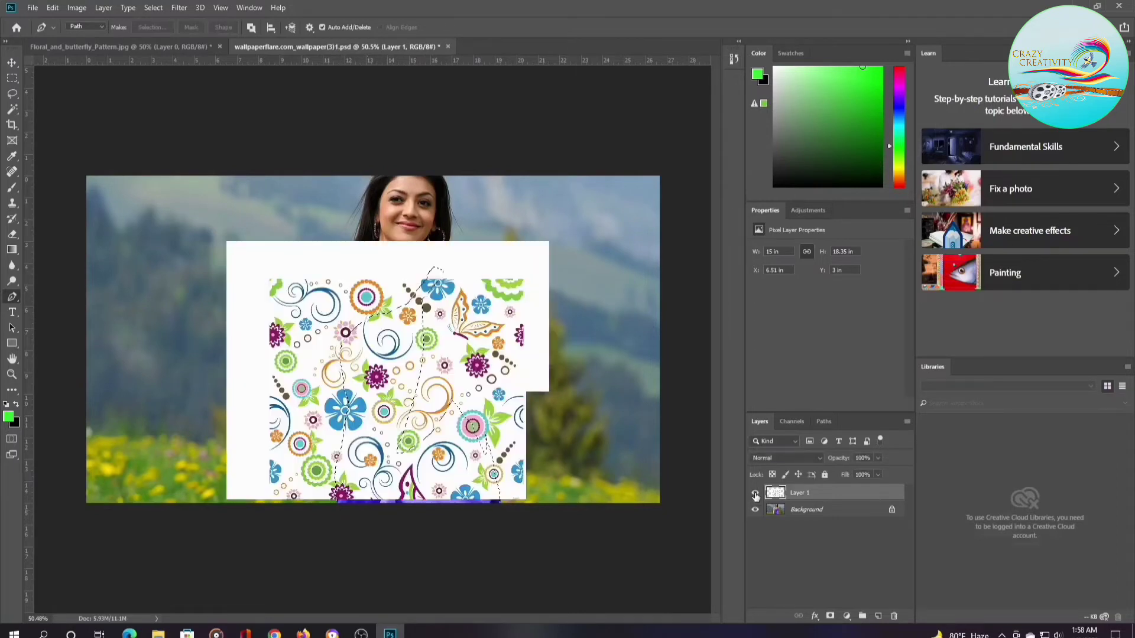
click(831, 617)
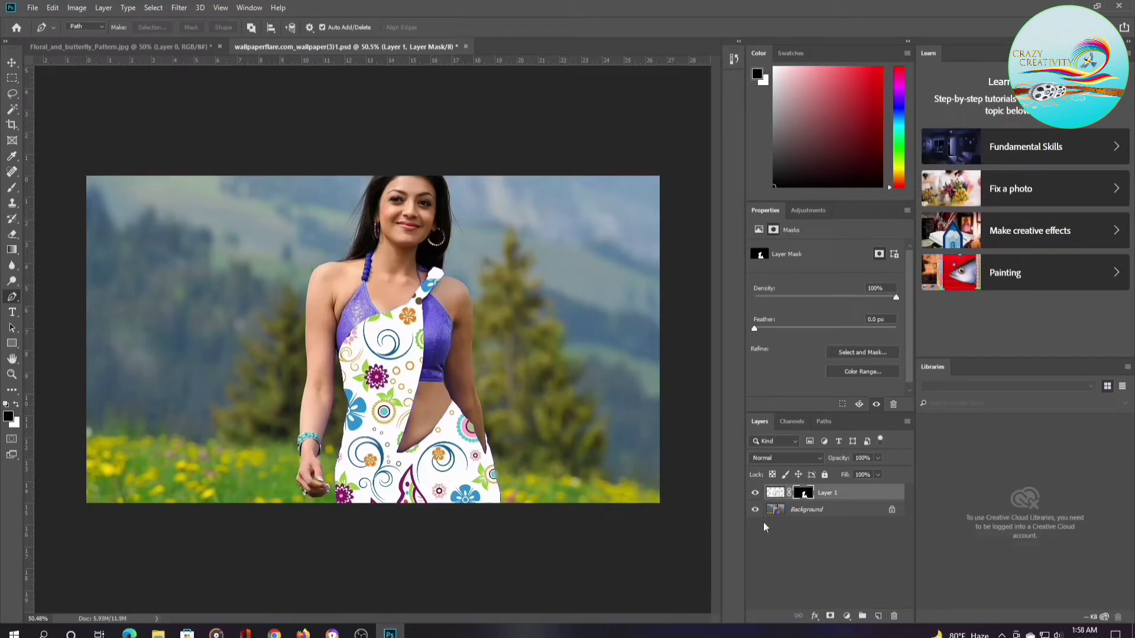
click(820, 459)
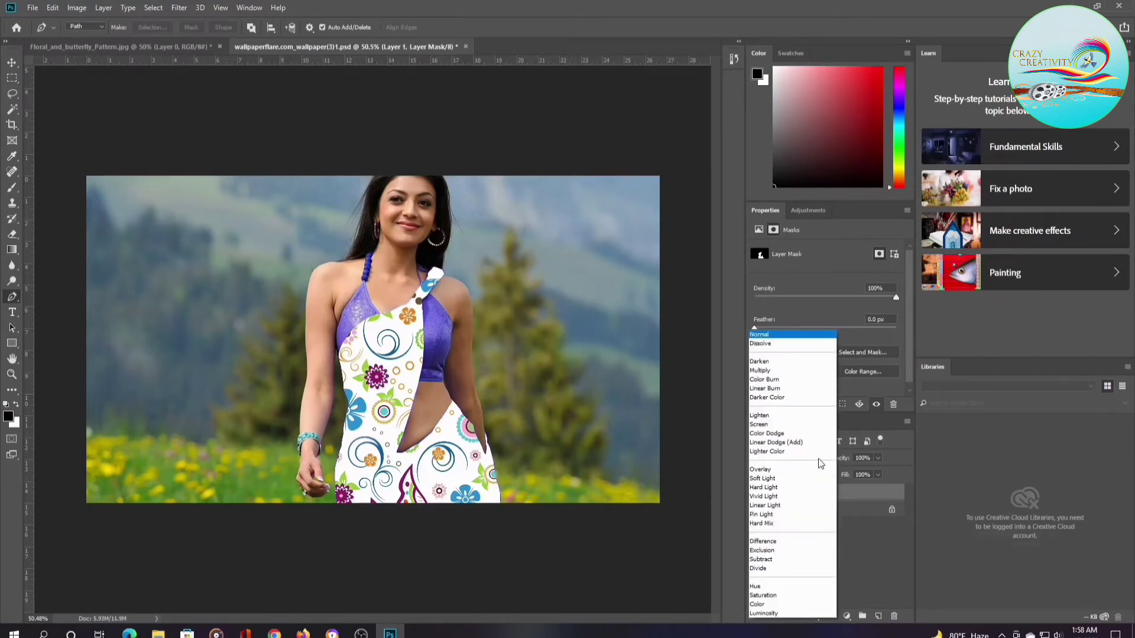
click(774, 371)
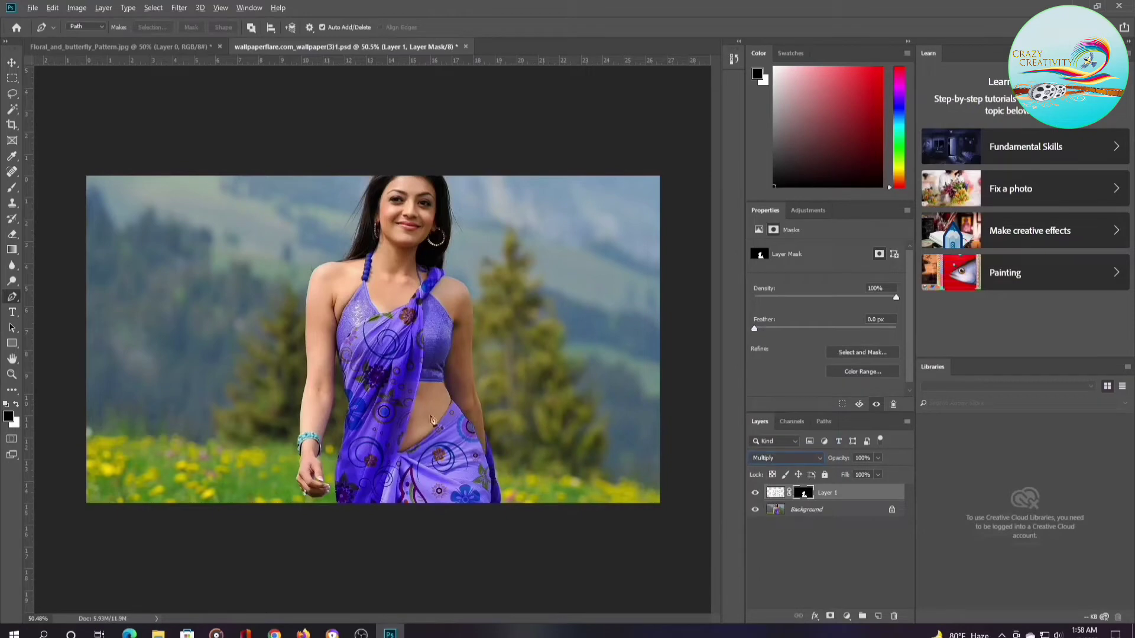
Switch to the Move tool and zoom in and out to inspect the floral overlay.
key(v)
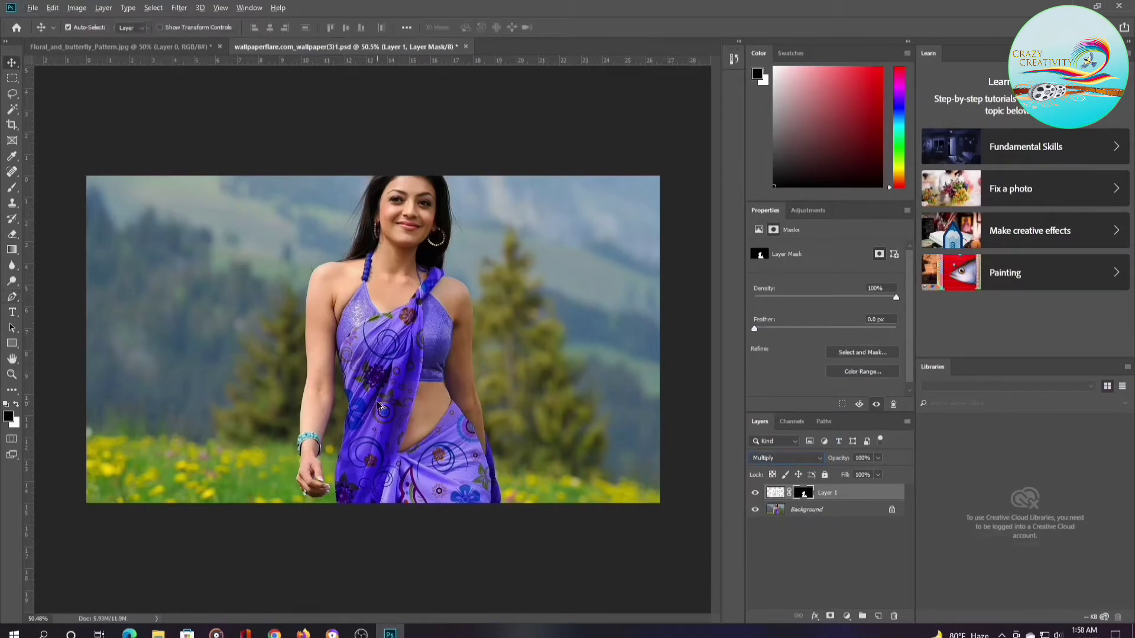
scroll(378, 405, up, 2)
scroll(378, 405, up, 2)
scroll(378, 405, up, 1)
scroll(378, 405, up, 2)
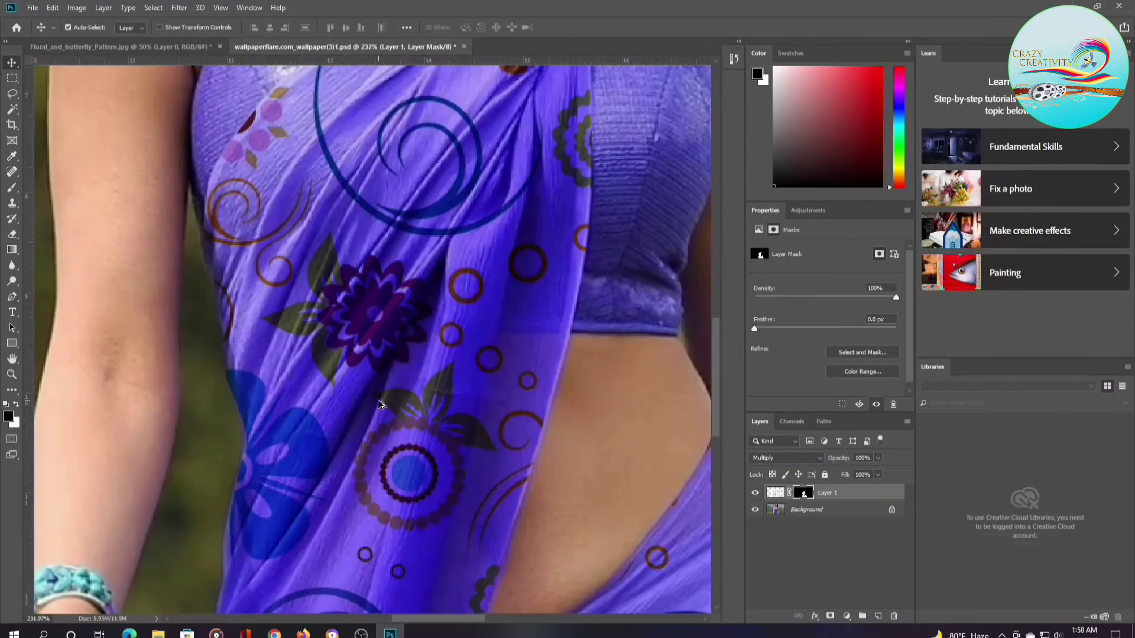
scroll(363, 362, up, 2)
scroll(339, 319, down, 4)
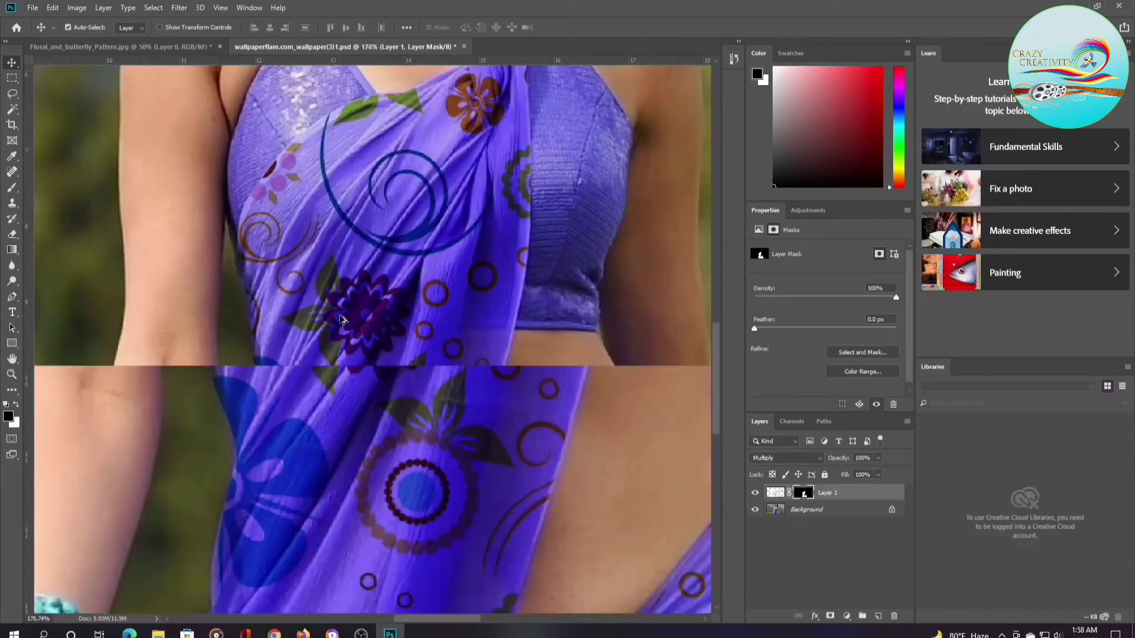
scroll(296, 302, down, 3)
scroll(249, 284, down, 1)
scroll(211, 267, down, 1)
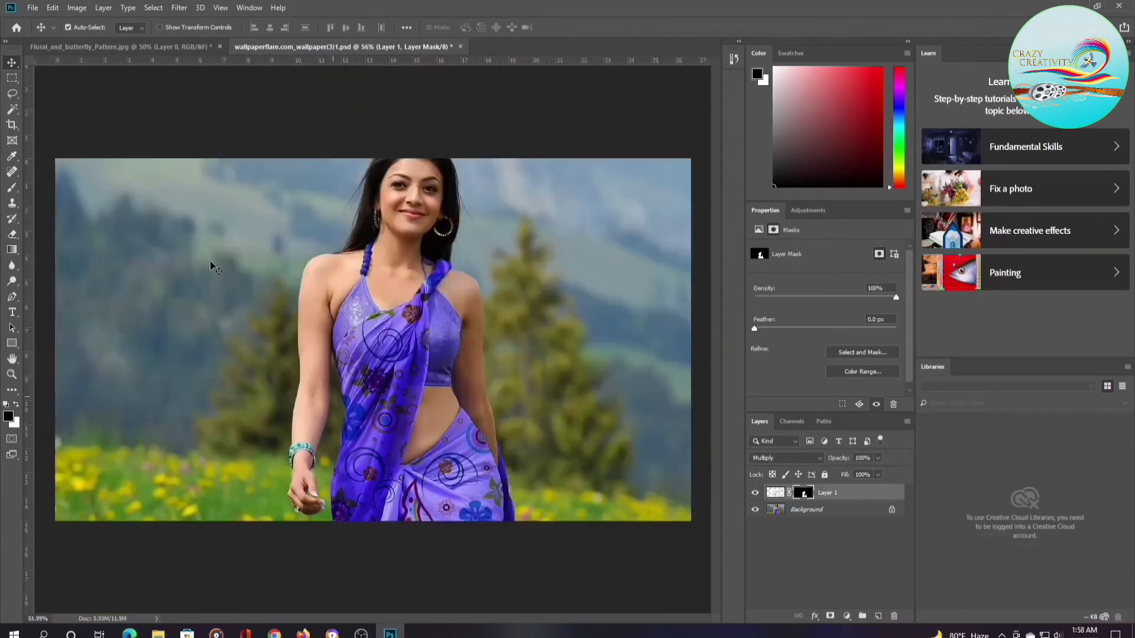
Apply Distort > Displace with the PSD file as the map, then zoom in to check.
click(178, 8)
mouse_move(190, 166)
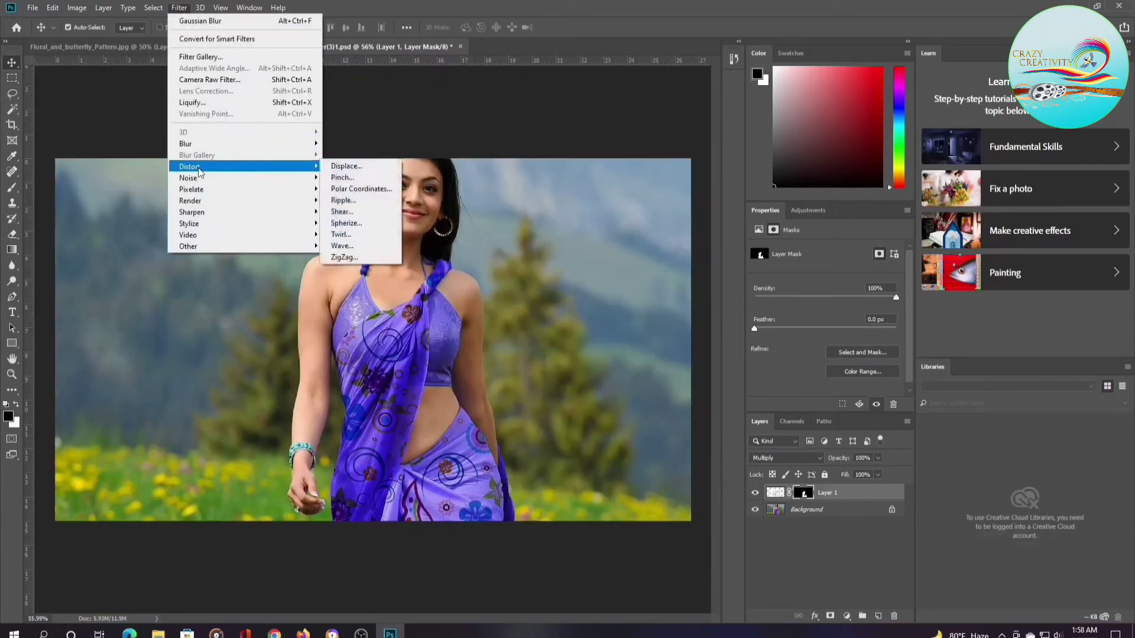
click(347, 167)
click(642, 195)
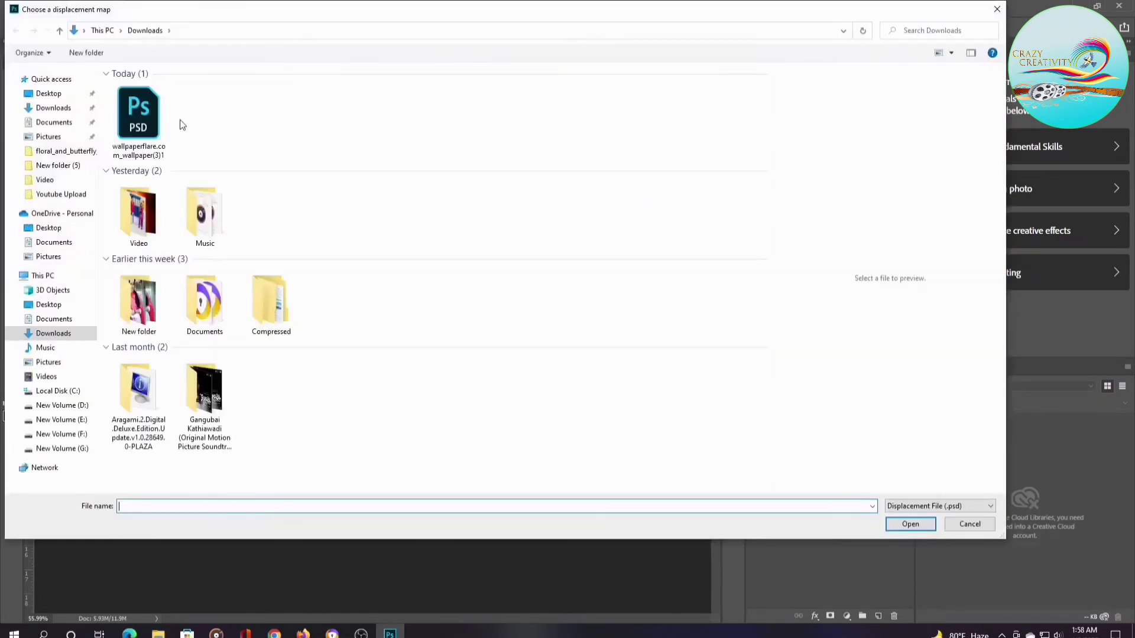
double_click(133, 118)
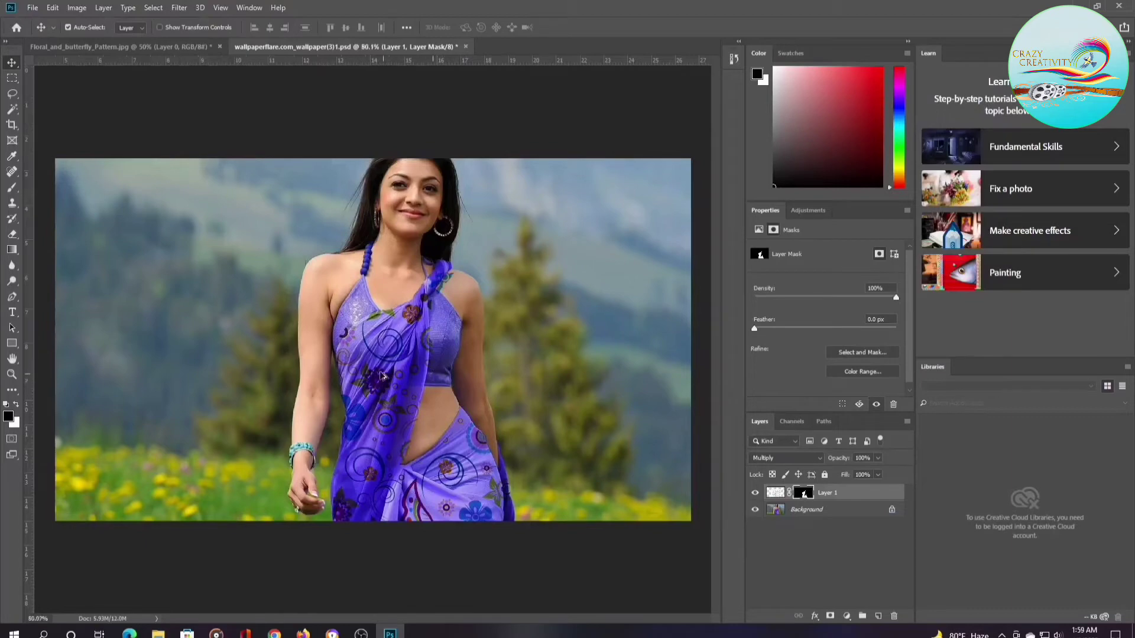
scroll(432, 371, up, 2)
scroll(414, 371, up, 2)
scroll(381, 370, up, 2)
scroll(381, 370, up, 2)
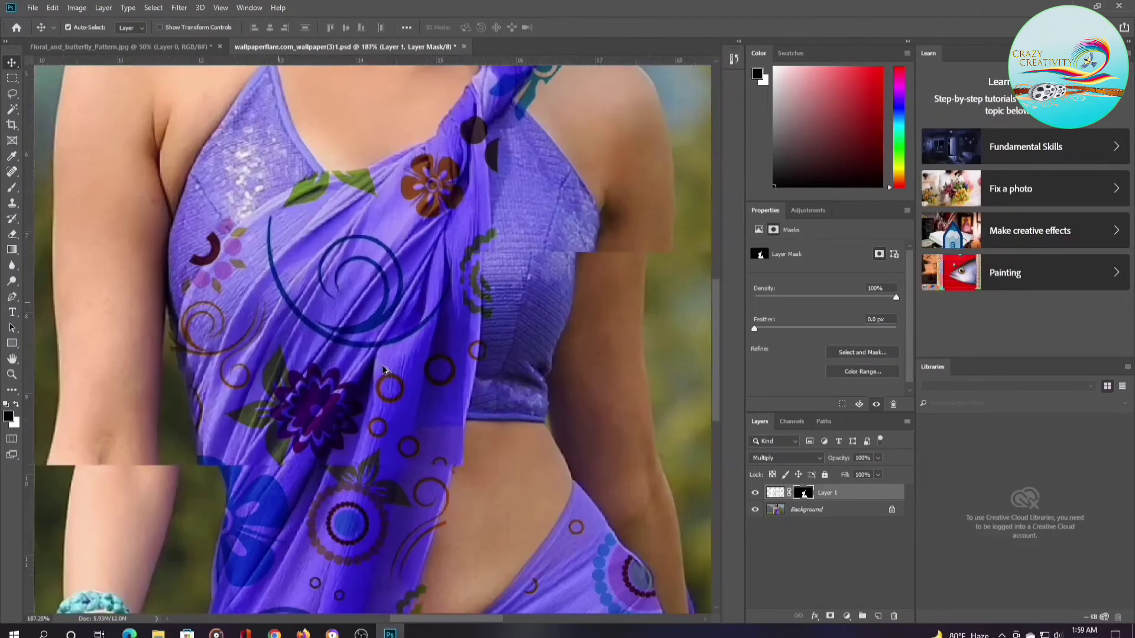
scroll(382, 370, up, 2)
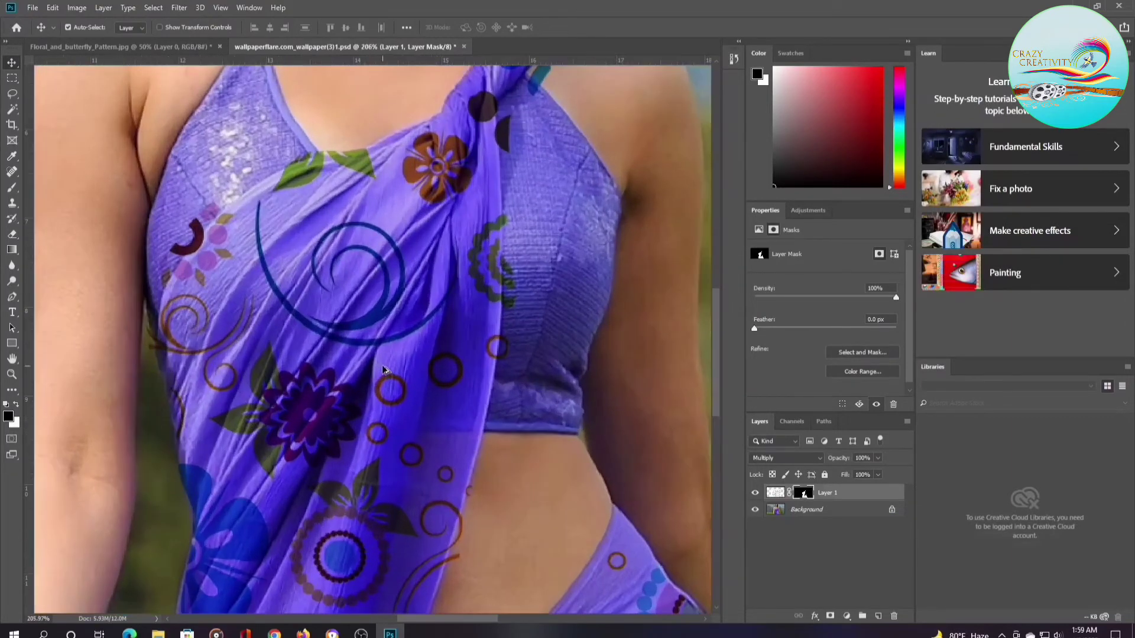
Using the Eraser on the pattern layer's pixels, erase stray pattern along the left arm.
click(12, 234)
click(183, 236)
key(ctrl+z)
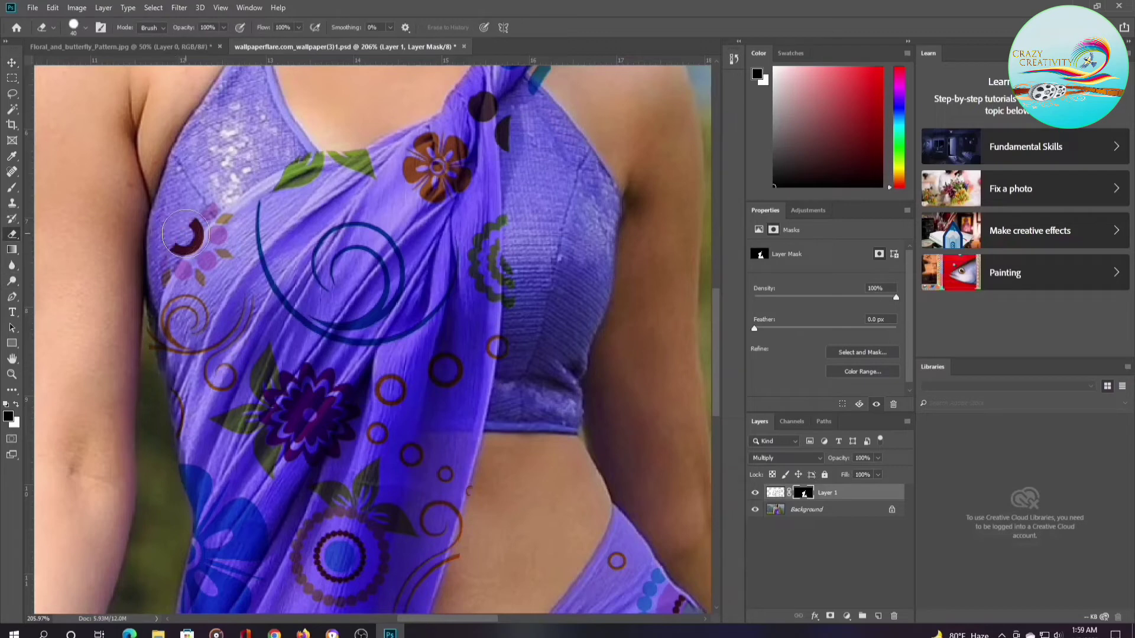
click(775, 492)
drag(183, 228, 169, 232)
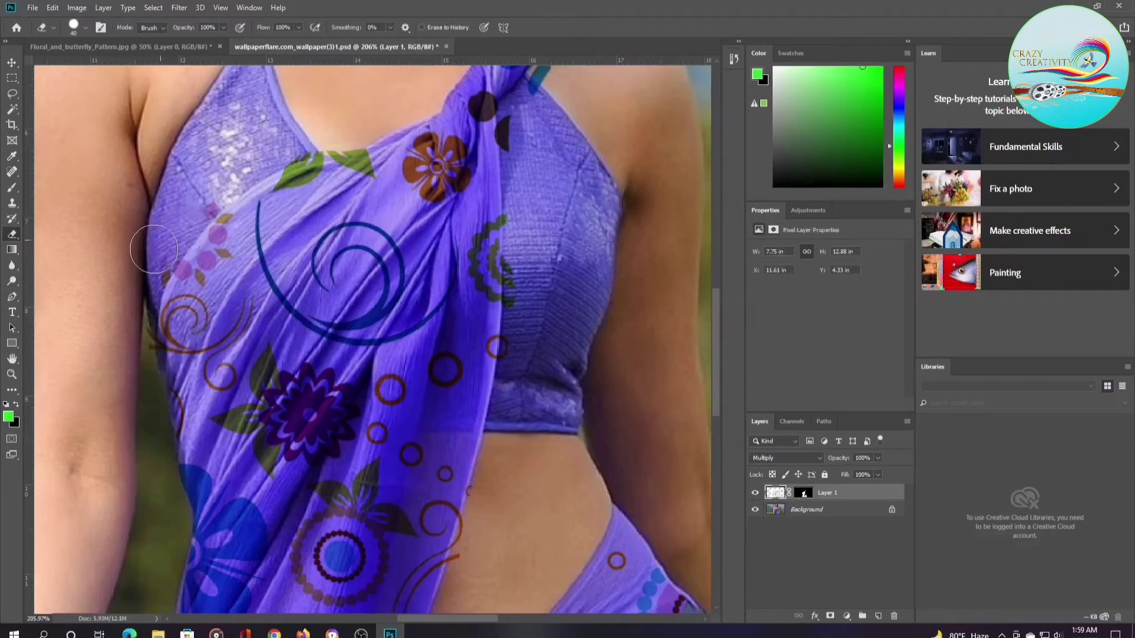
Zoom in and erase the teal motif from the shoulder and pattern beside the saree knot.
scroll(170, 231, up, 2)
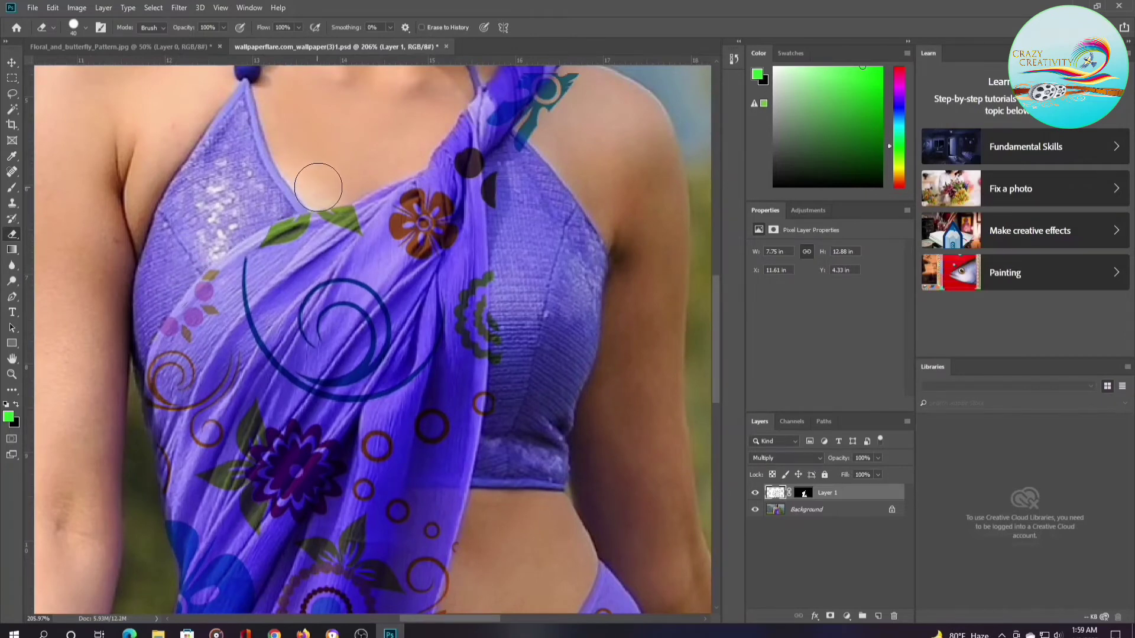
scroll(317, 183, up, 5)
scroll(396, 267, right, 5)
scroll(396, 267, up, 2)
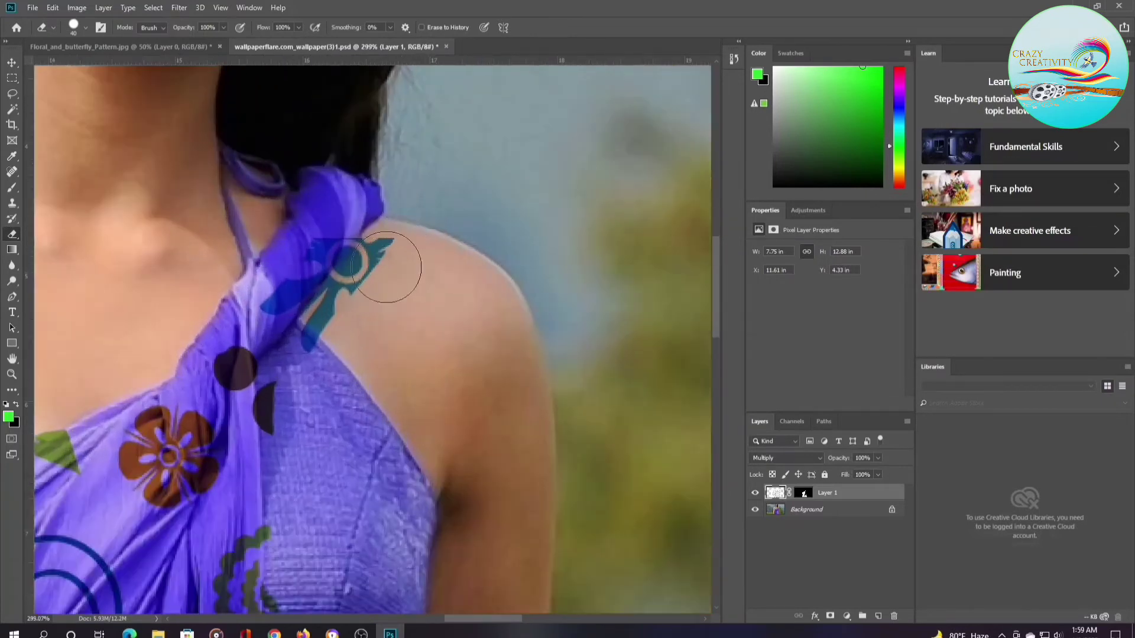
mouse_move(392, 266)
mouse_down()
mouse_move(379, 262)
mouse_move(362, 312)
mouse_up()
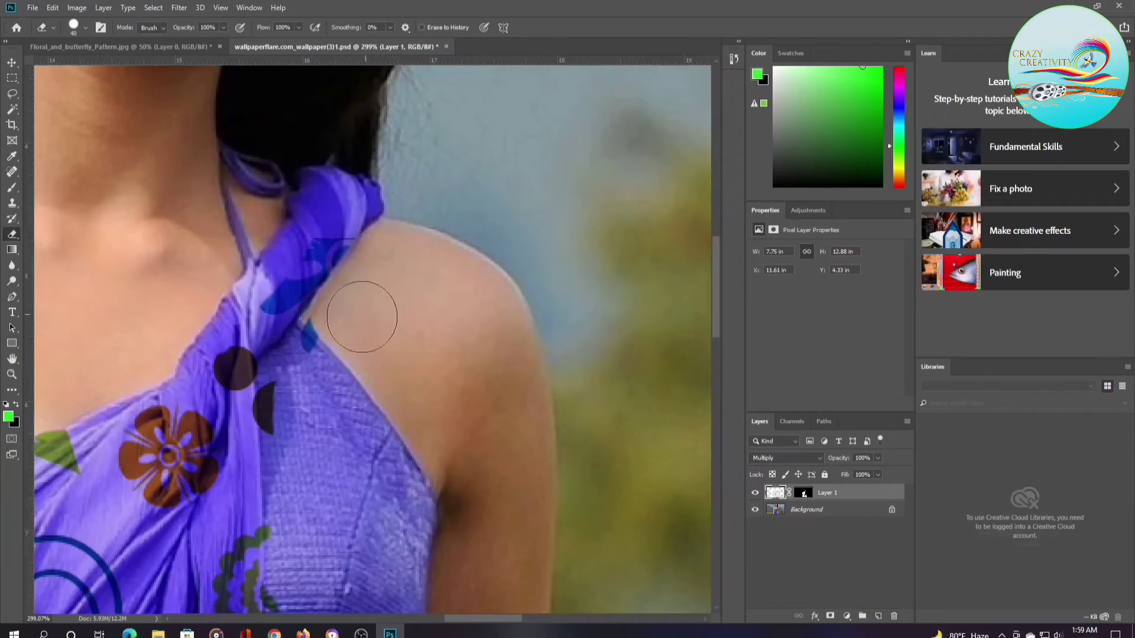
key(bracketleft)
drag(276, 421, 299, 395)
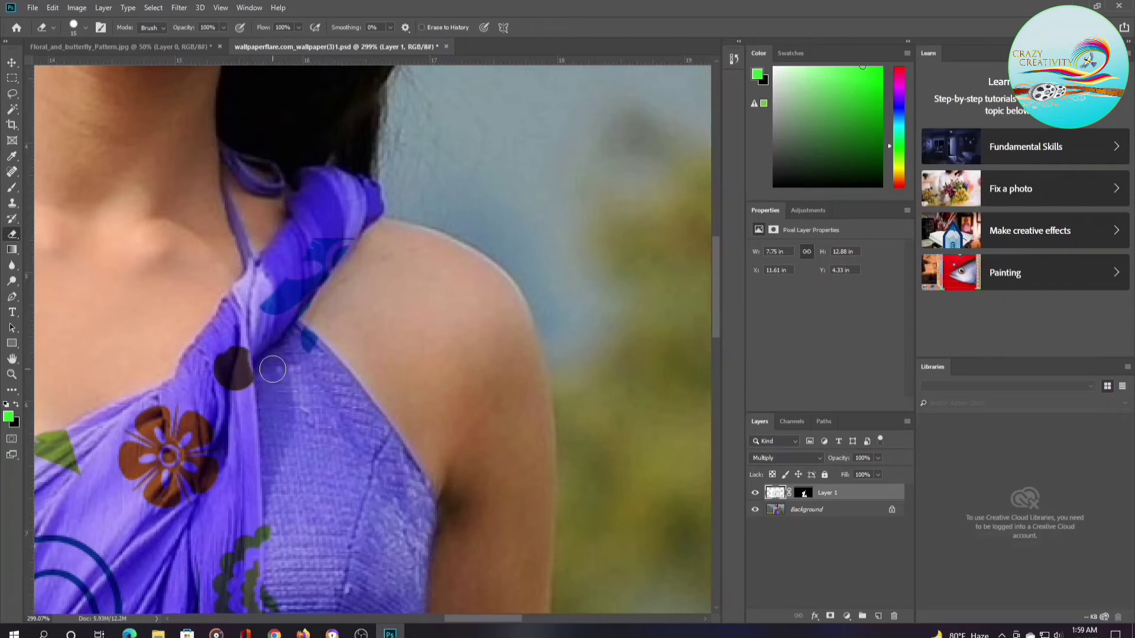
drag(285, 388, 252, 173)
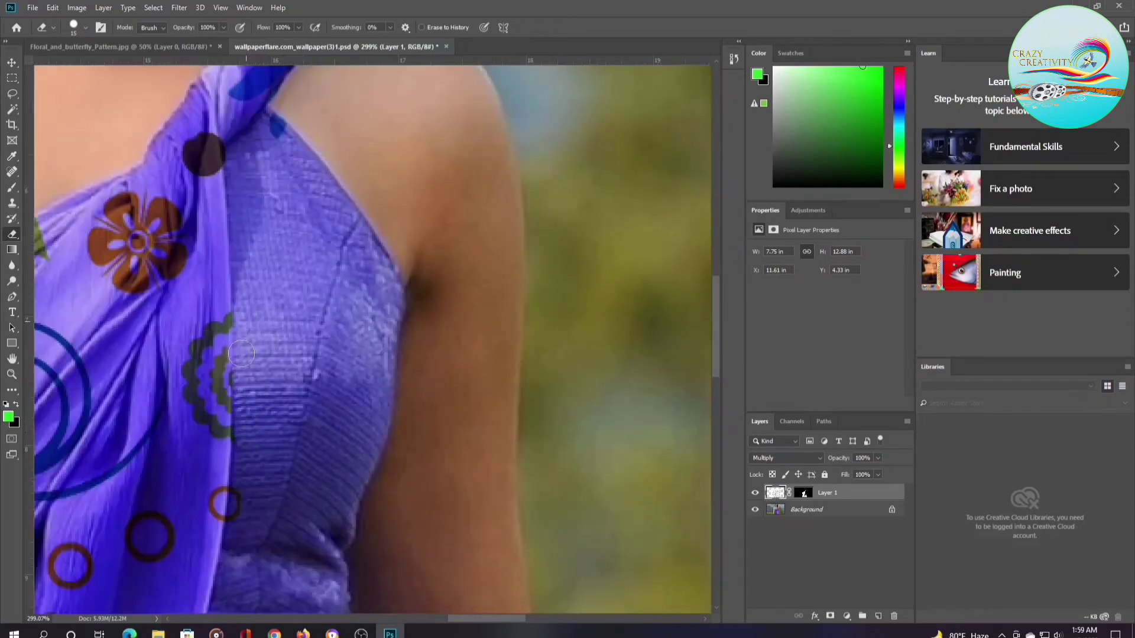
drag(255, 418, 245, 384)
Erase the orange swirls and dotted pattern from the bare waist skin.
scroll(244, 309, down, 5)
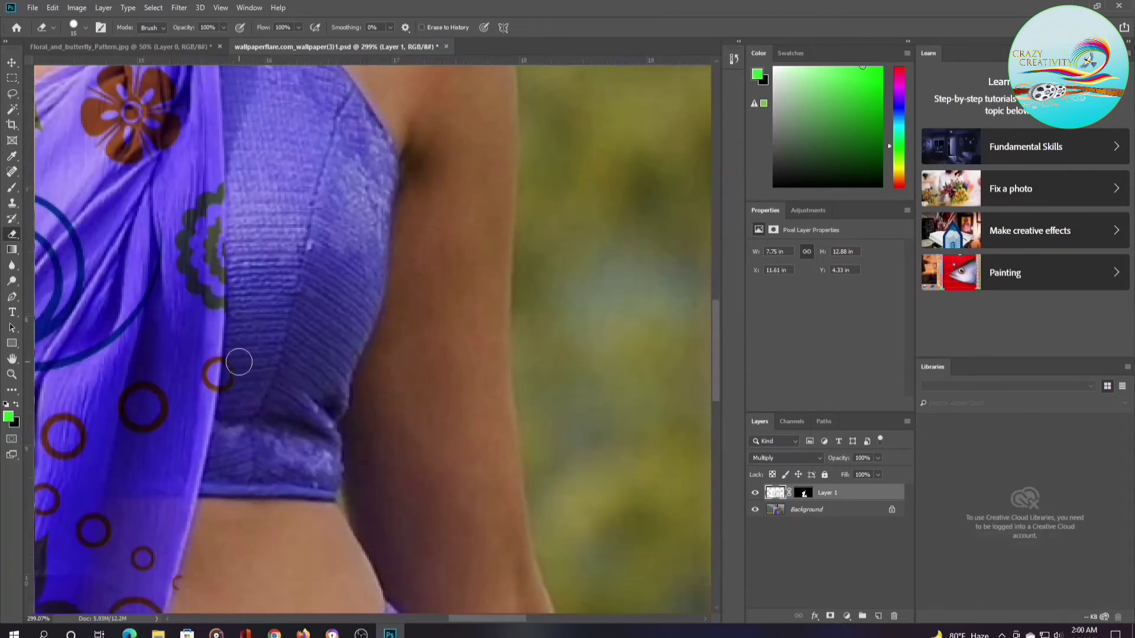
scroll(227, 435, down, 8)
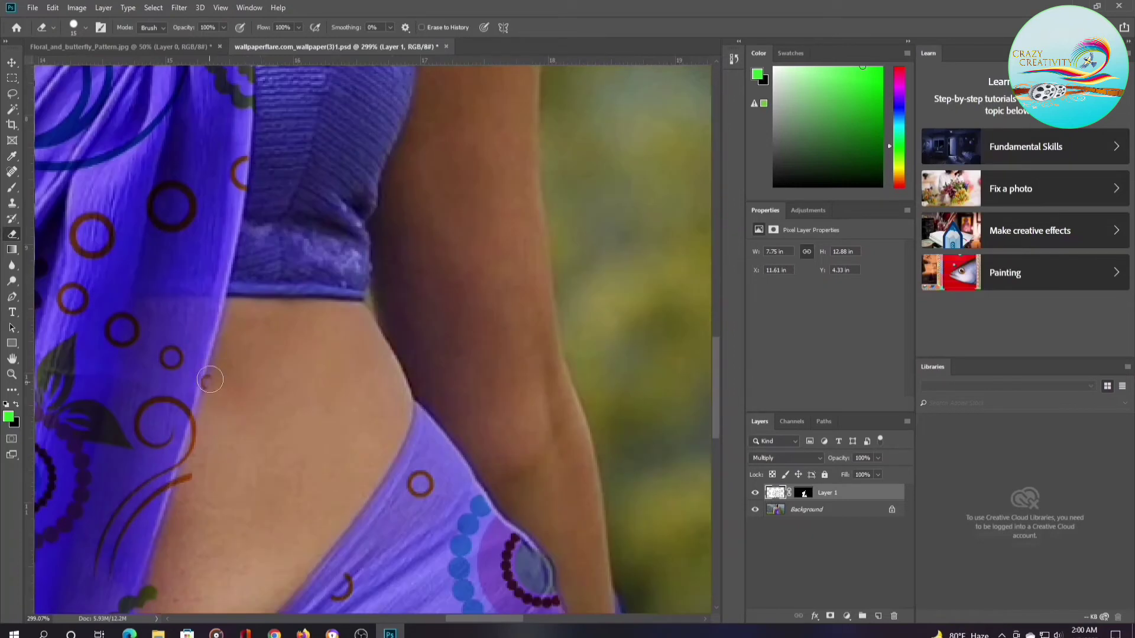
scroll(207, 375, down, 4)
drag(212, 321, 207, 339)
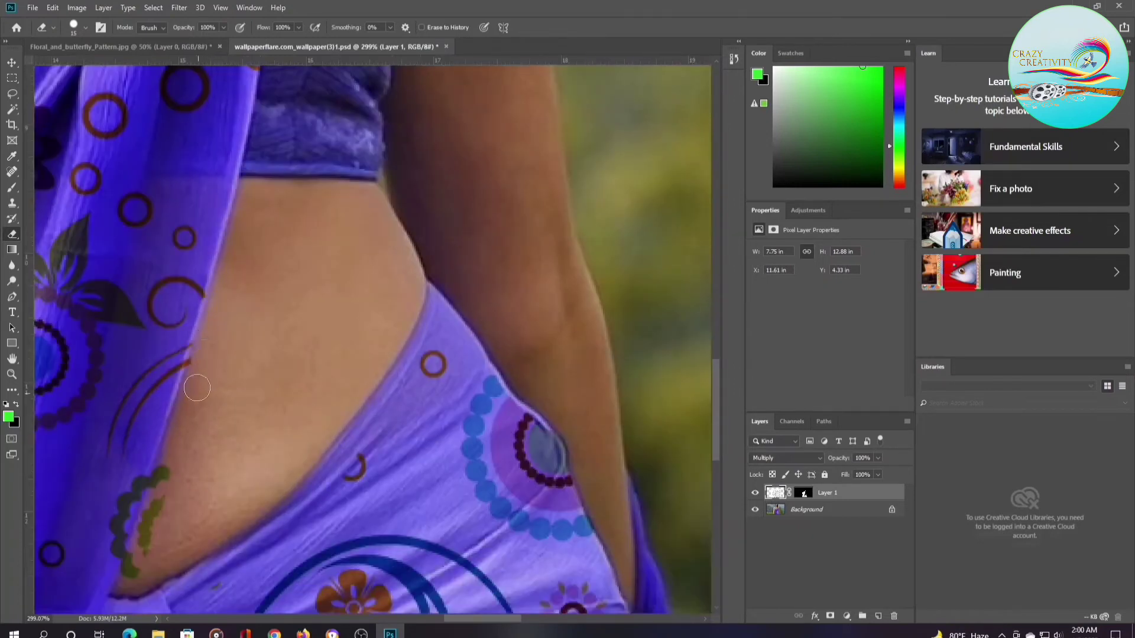
drag(168, 472, 142, 565)
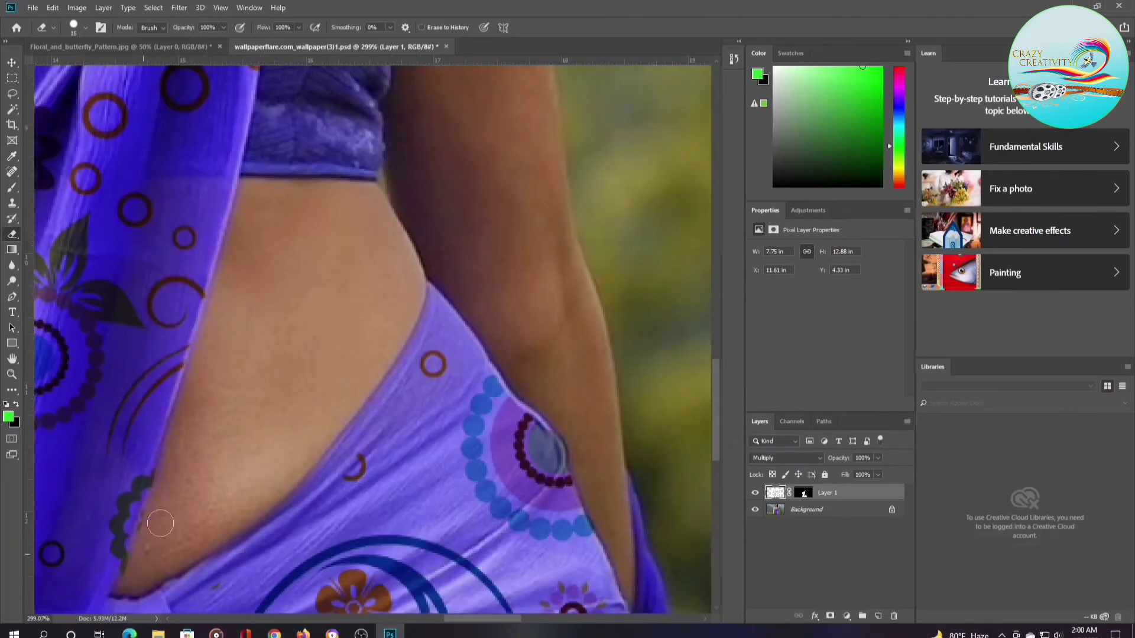
Lower the eraser opacity to 47% and zoom out to view the lower skirt.
click(223, 28)
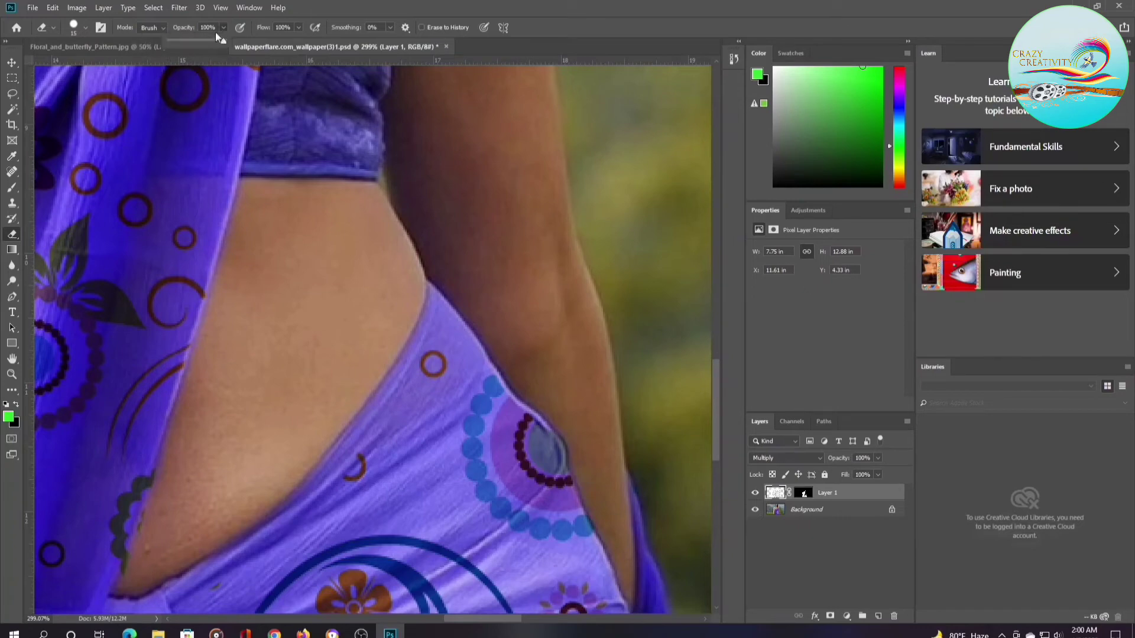
click(275, 347)
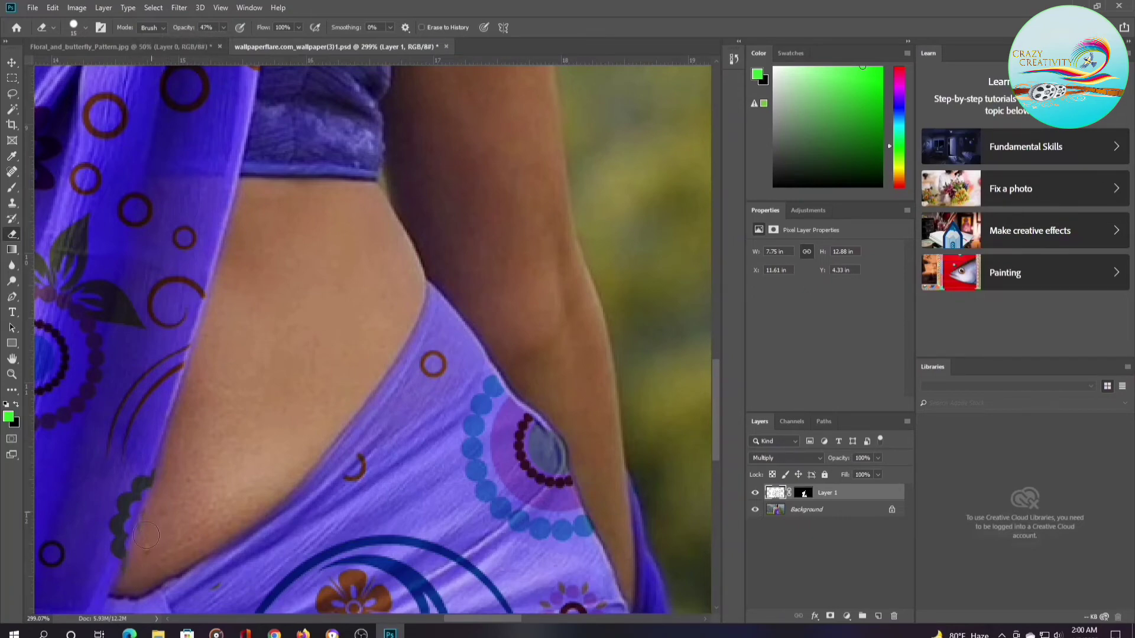
scroll(169, 498, down, 5)
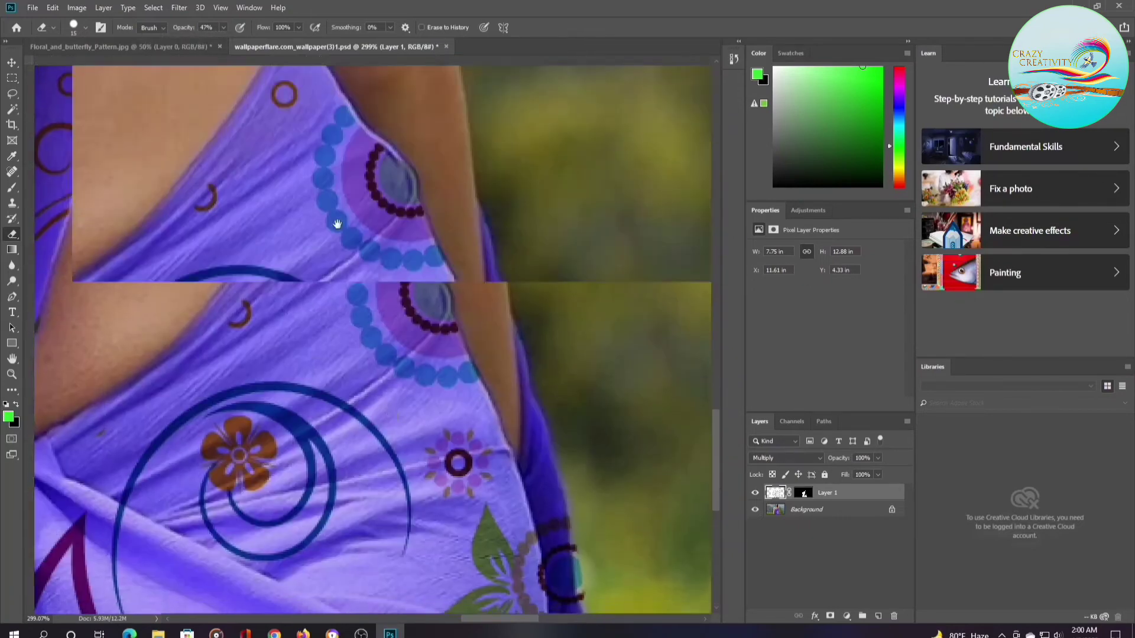
scroll(360, 337, down, 3)
key(ctrl+r)
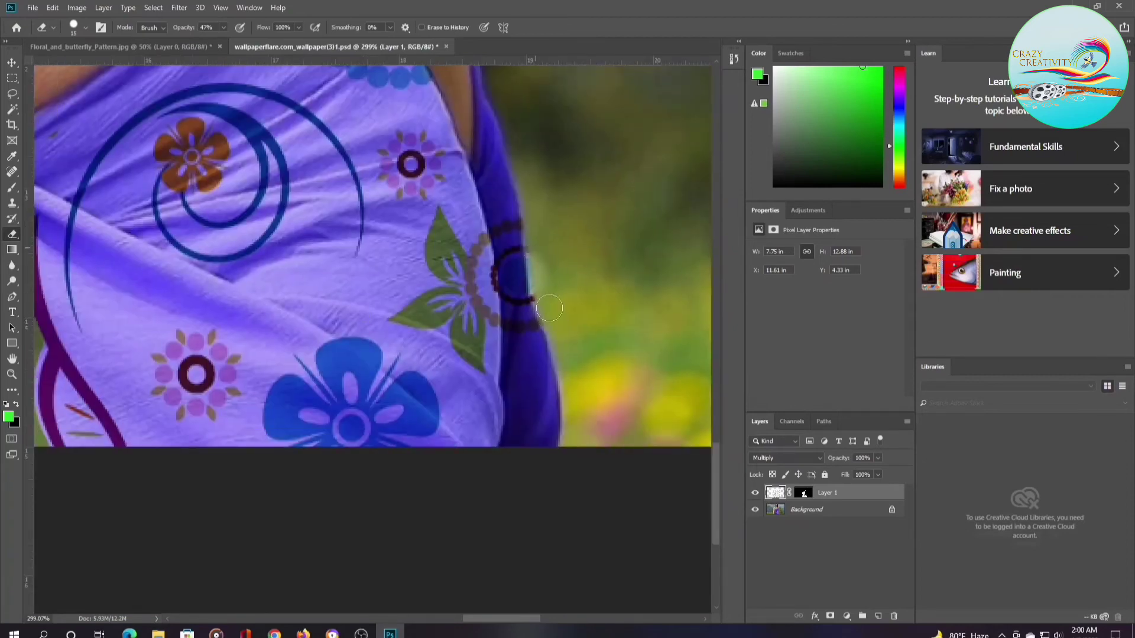
scroll(546, 354, down, 3)
scroll(324, 349, down, 3)
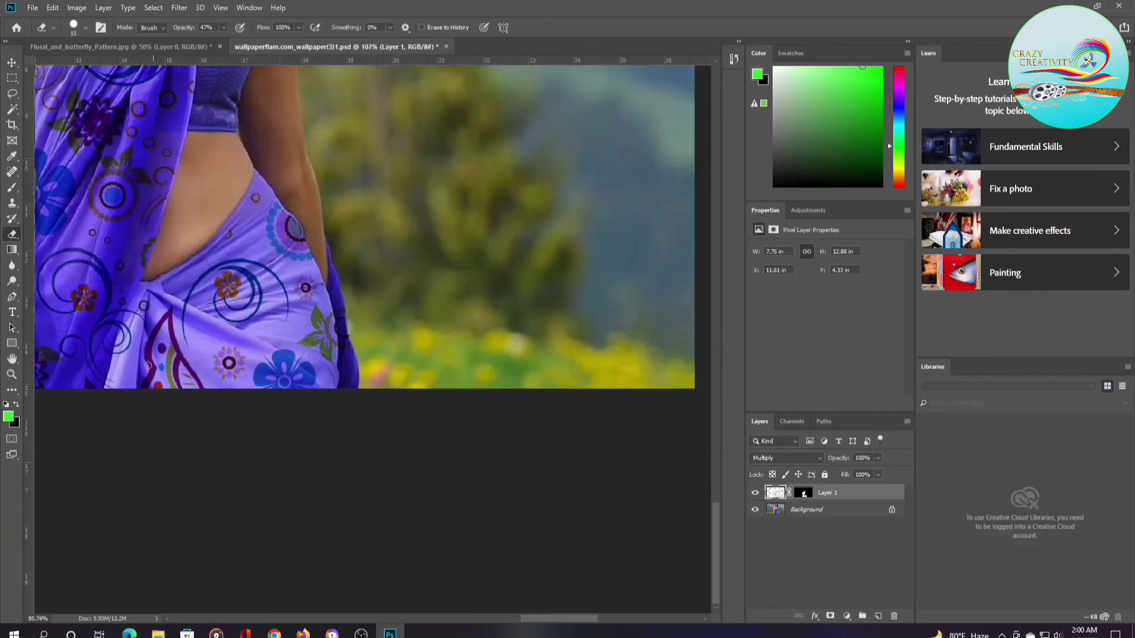
scroll(237, 343, down, 2)
scroll(156, 338, down, 2)
scroll(368, 356, up, 2)
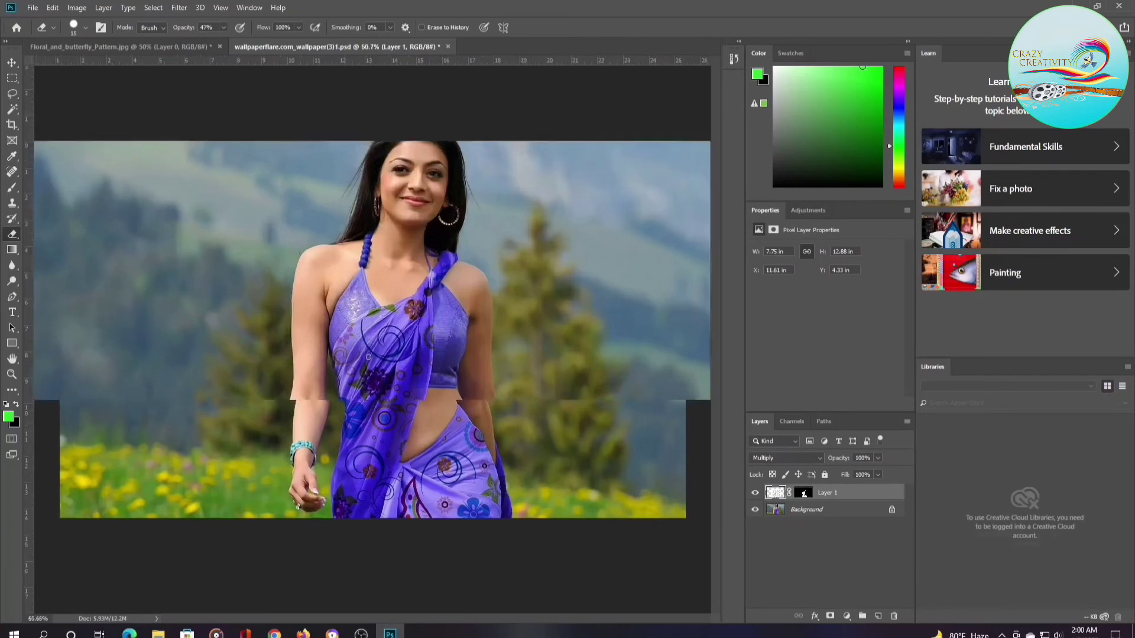
Save the edited photo as a JPEG via Save As, reaching JPEG Options.
key(ctrl+shift+s)
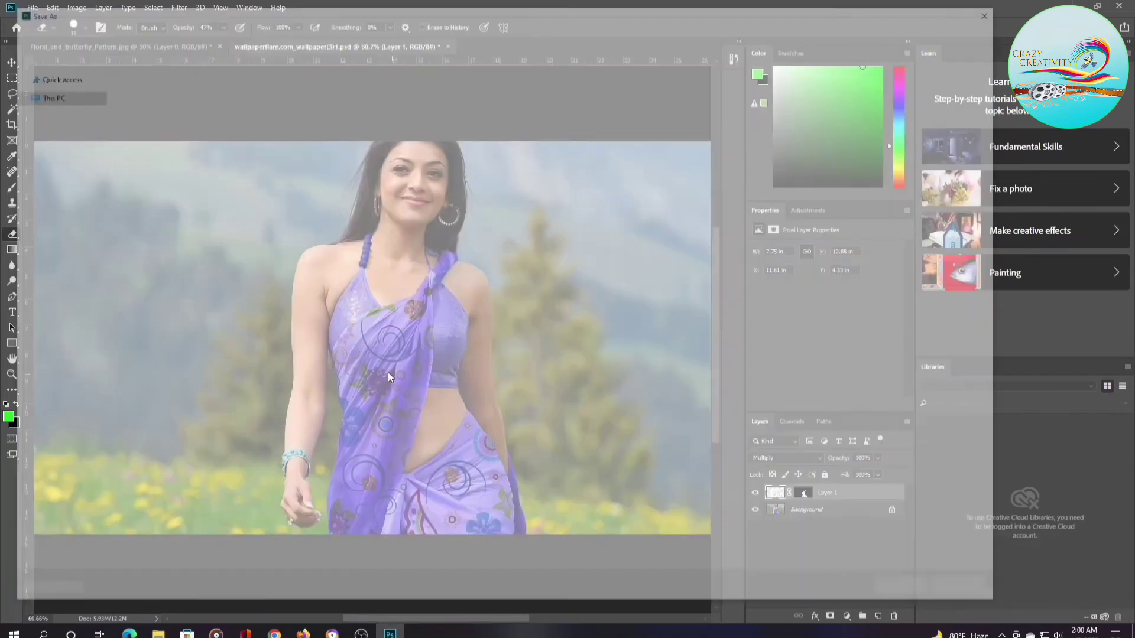
click(208, 499)
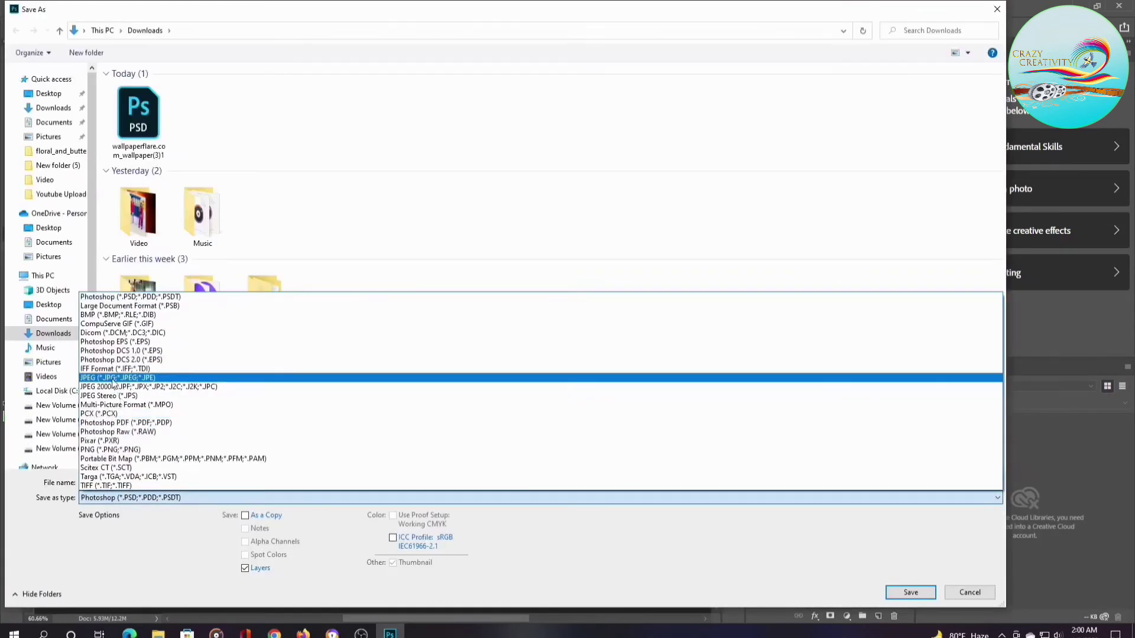
click(114, 378)
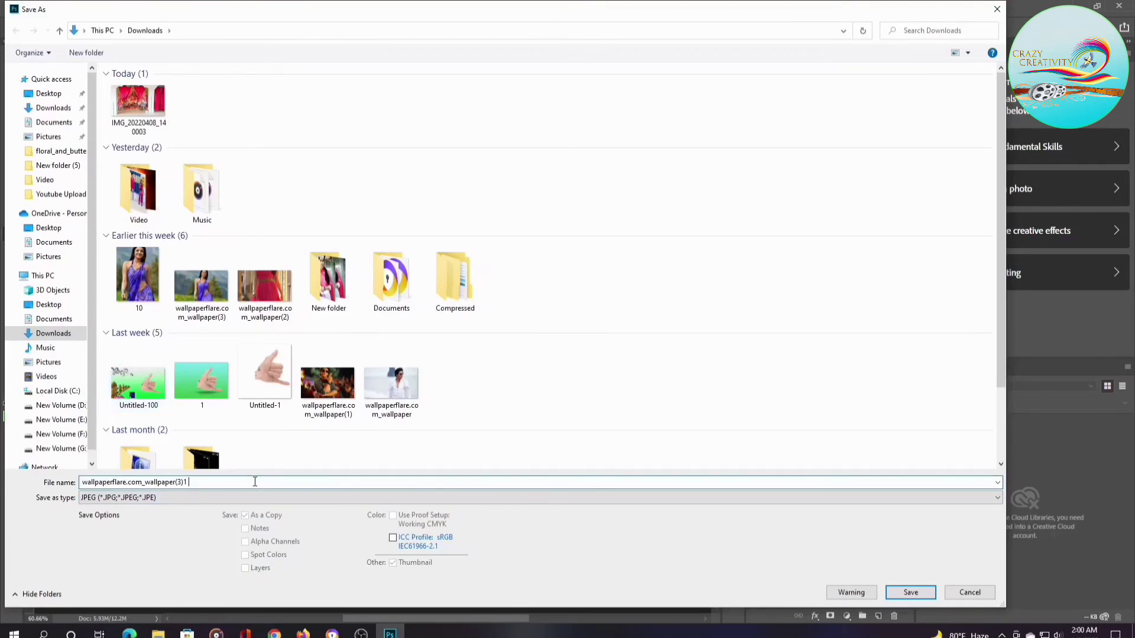
click(910, 593)
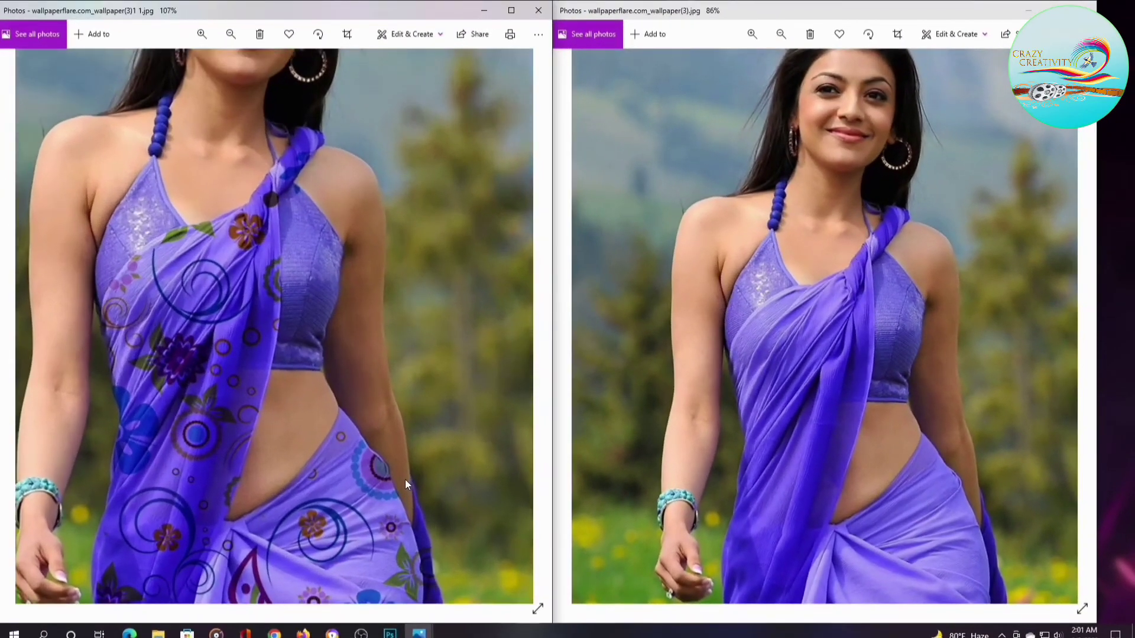
Zoom in and out on the floral-saree JPEG and the plain purple original to compare details.
scroll(405, 480, up, 2)
scroll(400, 482, down, 2)
scroll(320, 491, down, 2)
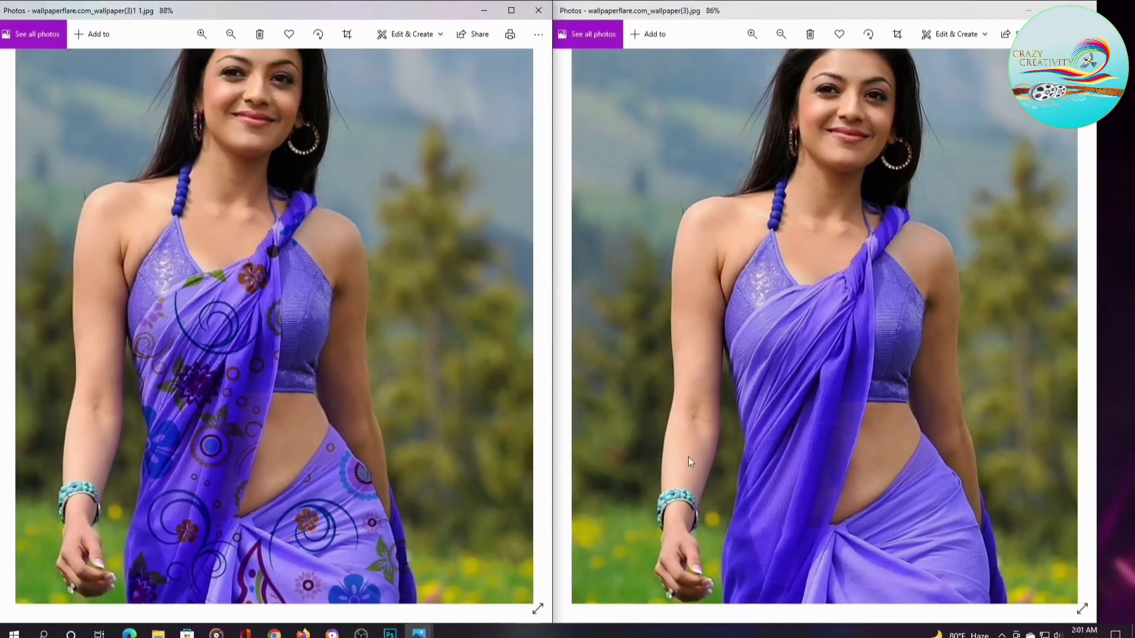
scroll(749, 445, up, 1)
scroll(750, 446, up, 2)
scroll(750, 443, down, 2)
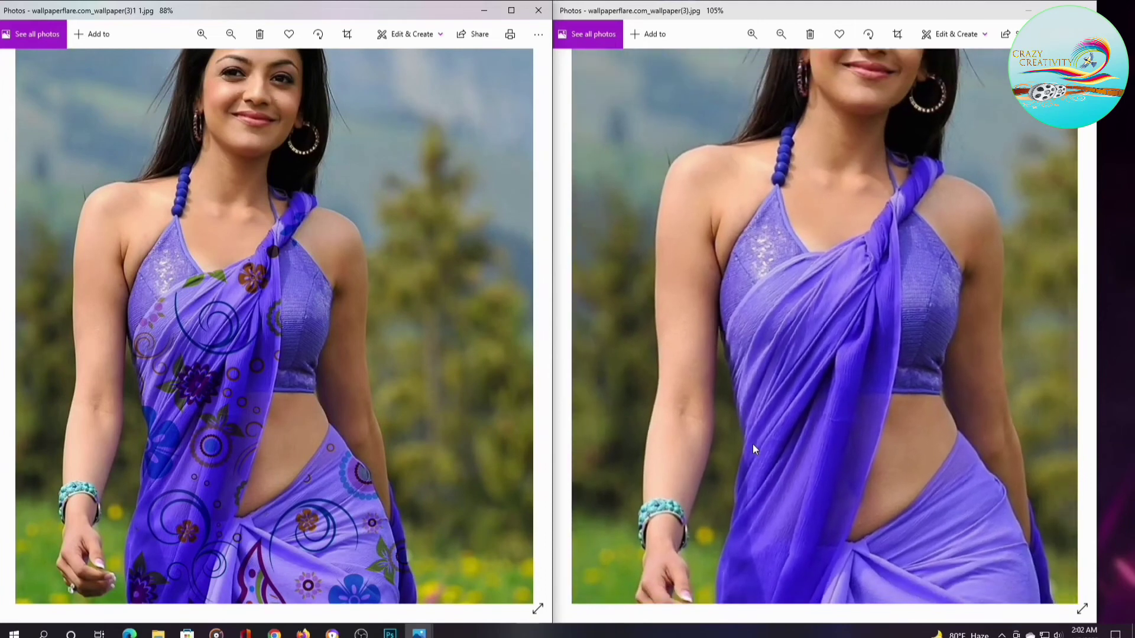
scroll(753, 444, down, 1)
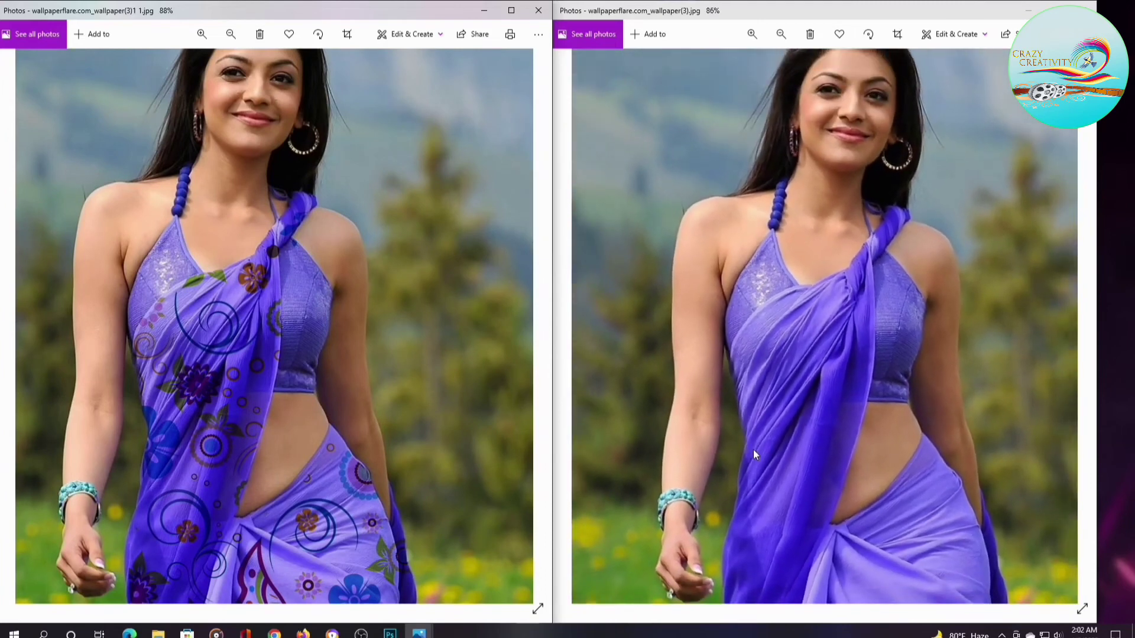
scroll(753, 449, up, 1)
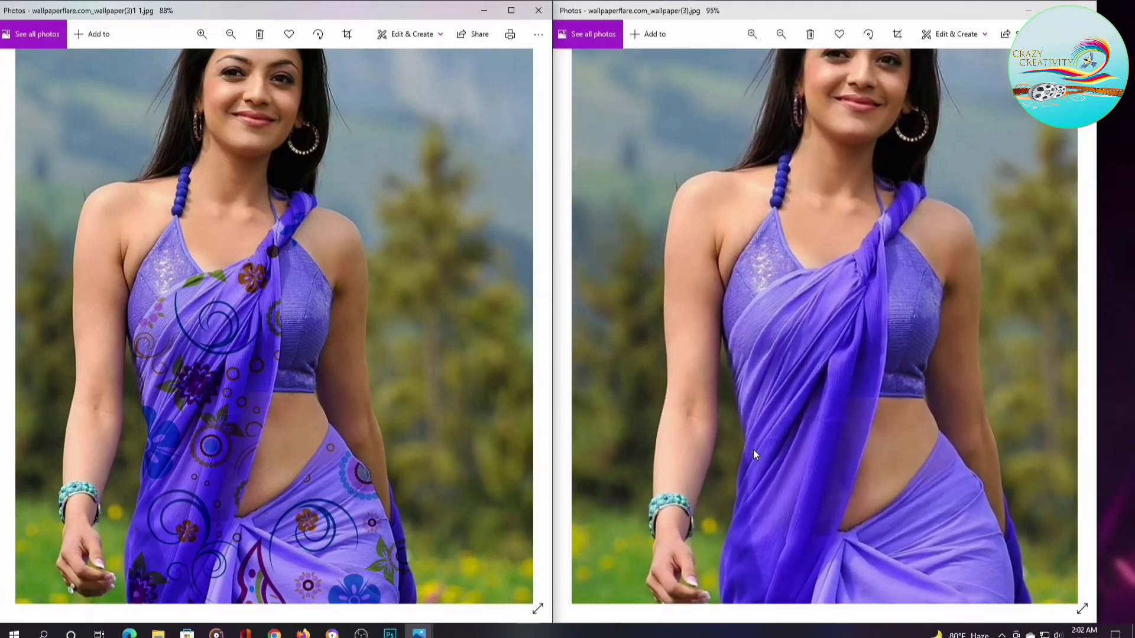
scroll(390, 547, up, 1)
scroll(383, 552, up, 1)
scroll(408, 549, up, 1)
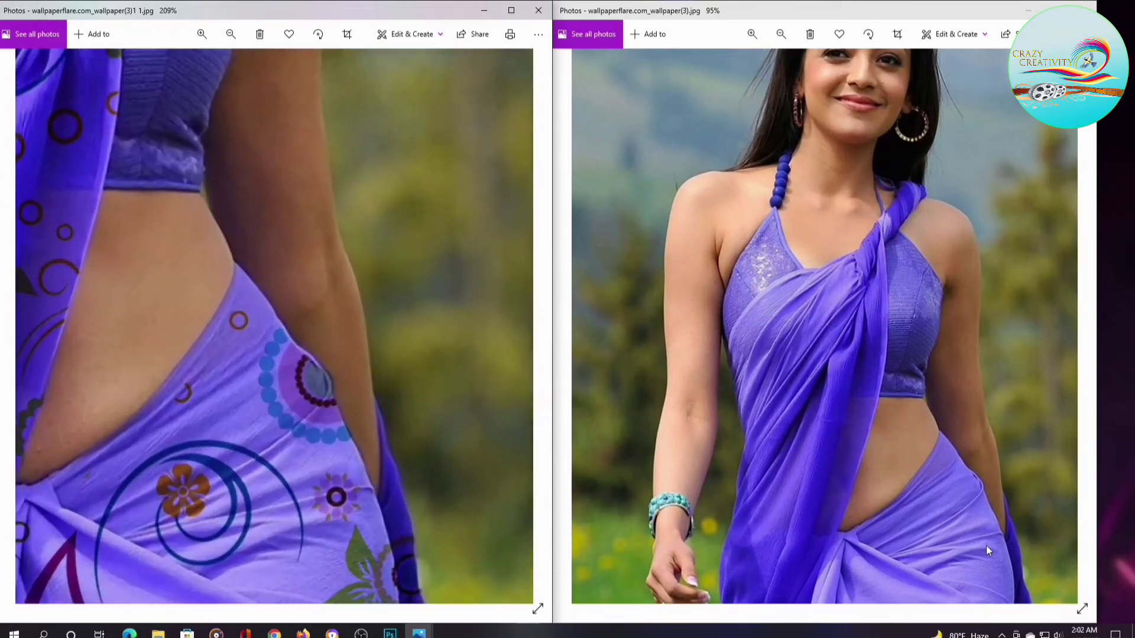
scroll(986, 545, up, 2)
scroll(979, 541, down, 1)
scroll(896, 544, down, 1)
scroll(896, 544, down, 2)
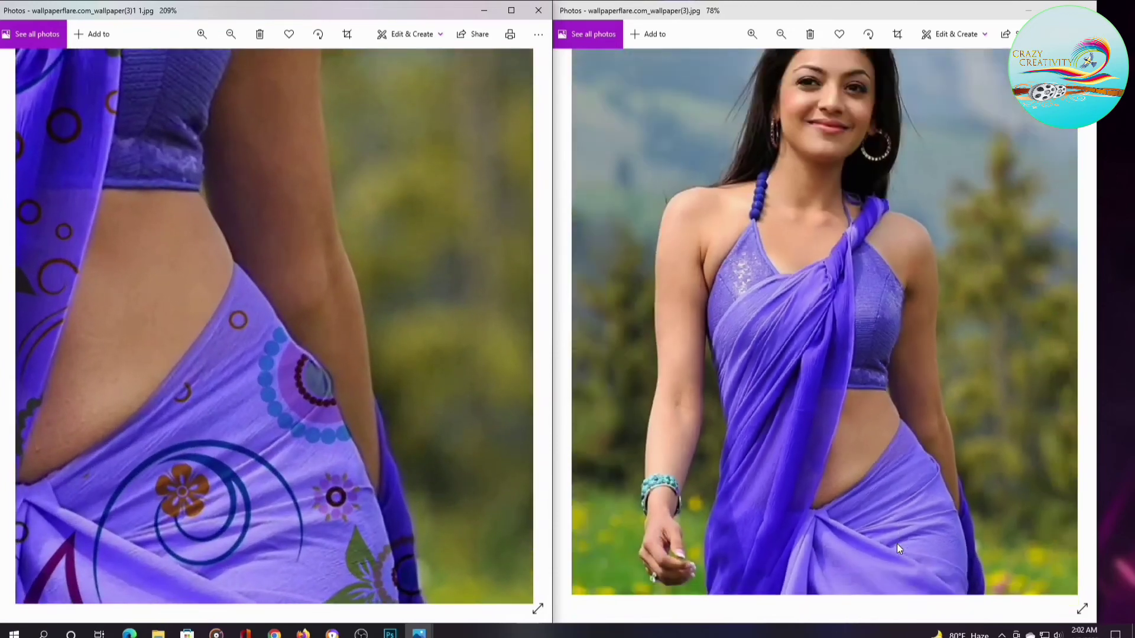
scroll(129, 381, down, 1)
scroll(108, 382, down, 1)
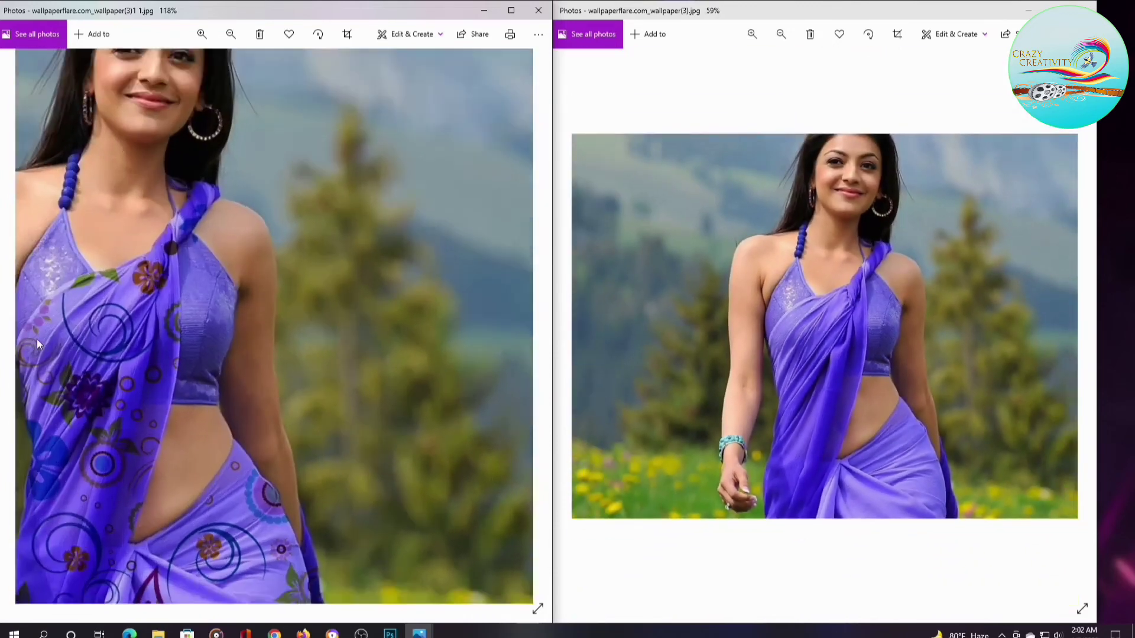
scroll(47, 353, up, 2)
scroll(47, 353, up, 1)
scroll(811, 328, up, 1)
scroll(807, 332, up, 2)
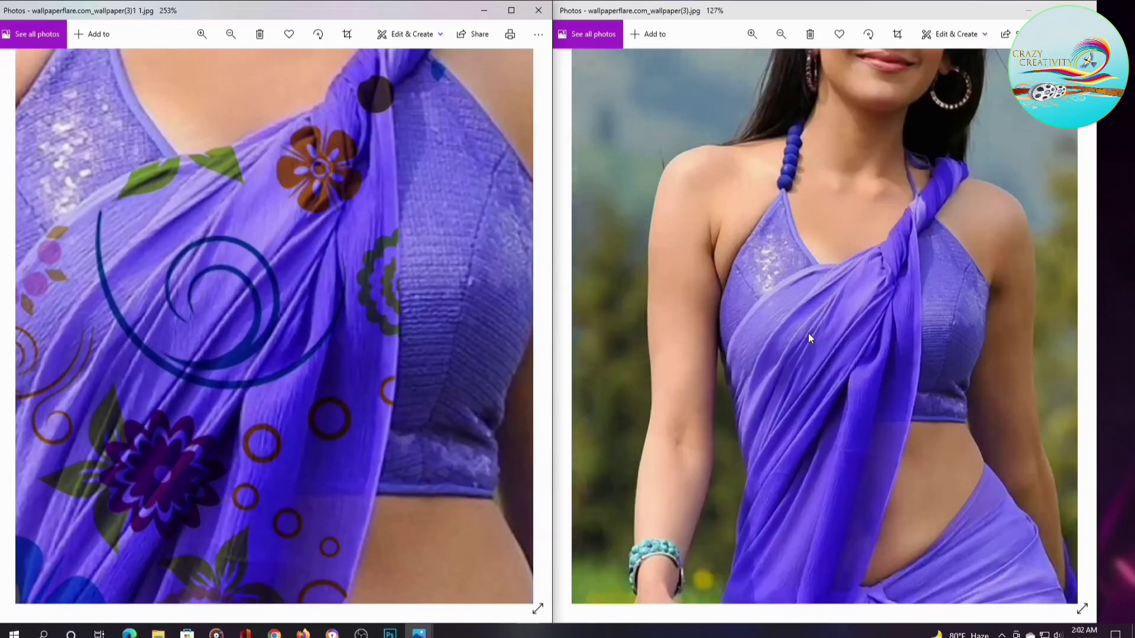
scroll(807, 333, down, 1)
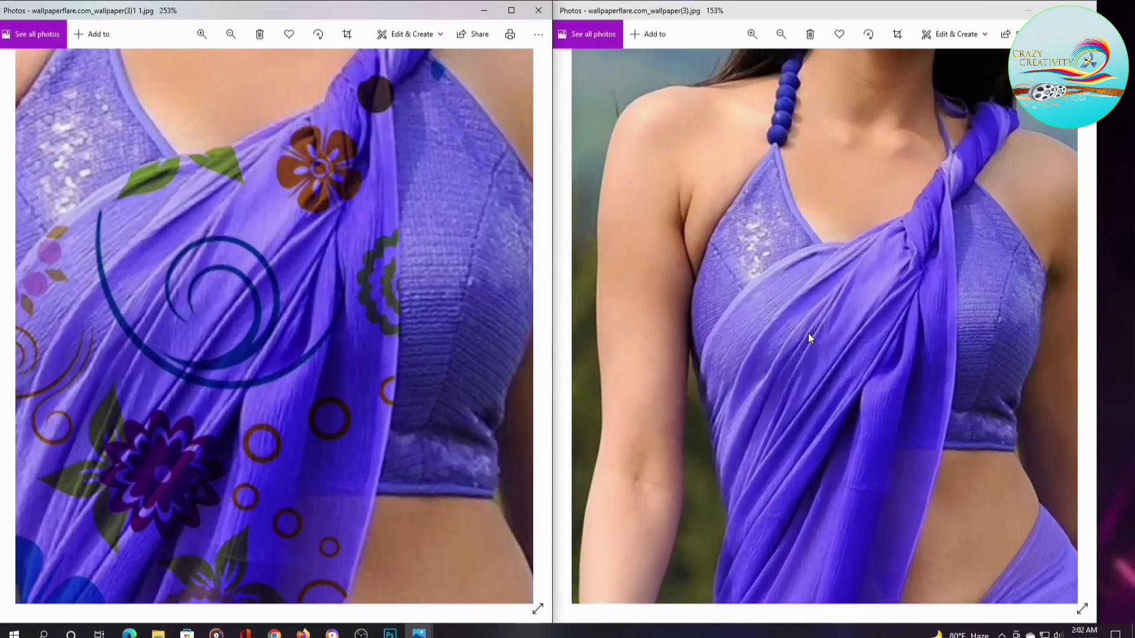
scroll(807, 332, down, 1)
scroll(807, 332, down, 1)
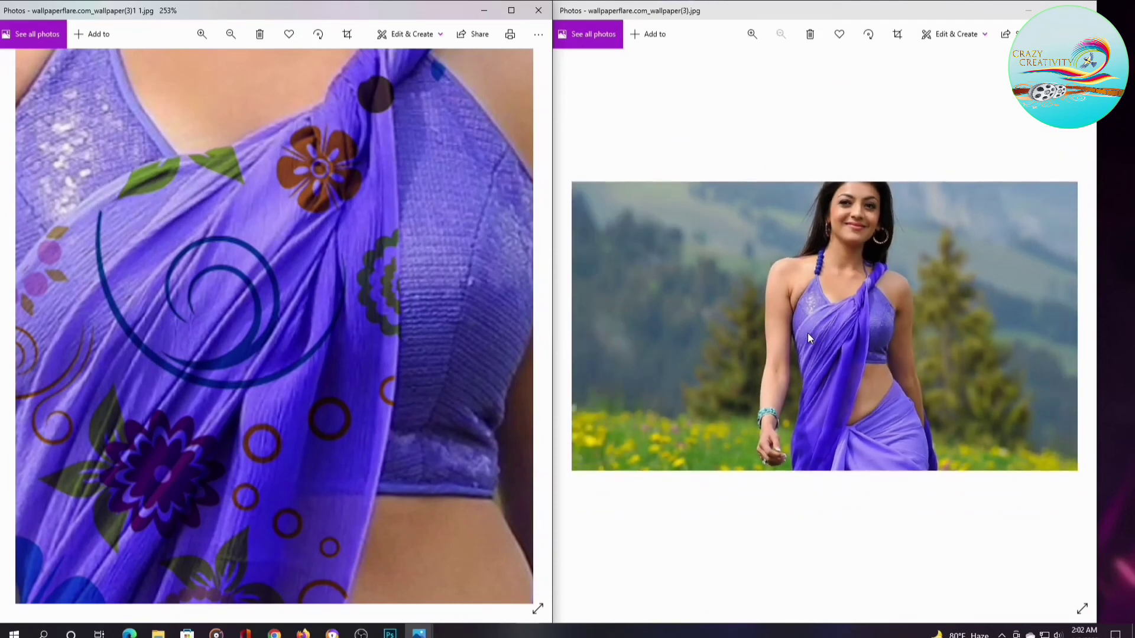
scroll(305, 334, down, 1)
scroll(305, 336, down, 1)
scroll(307, 337, down, 1)
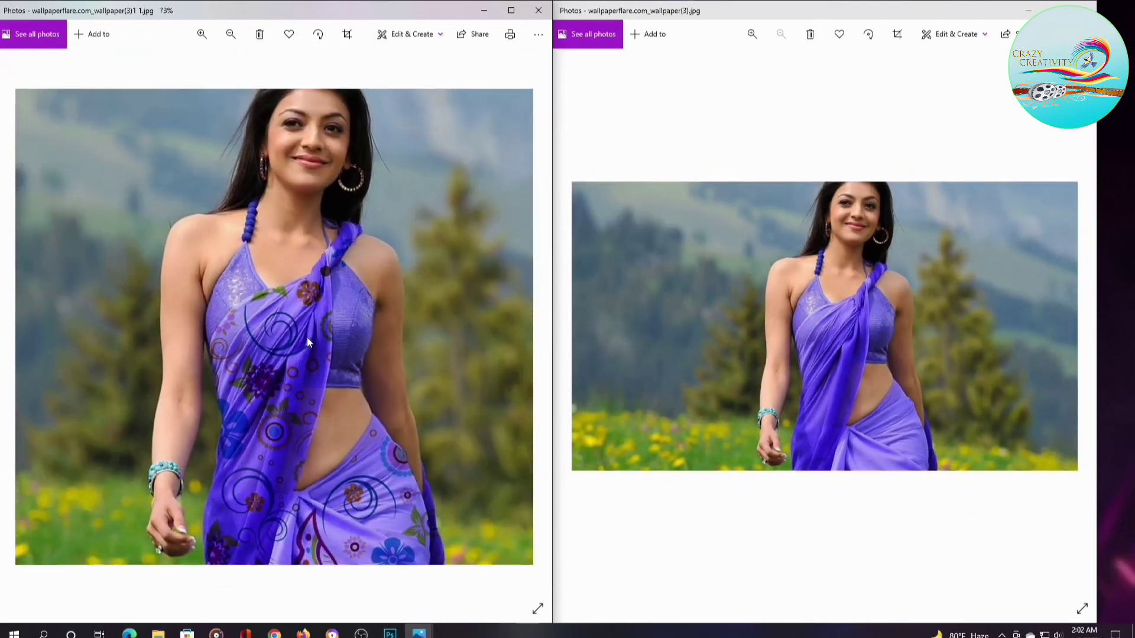